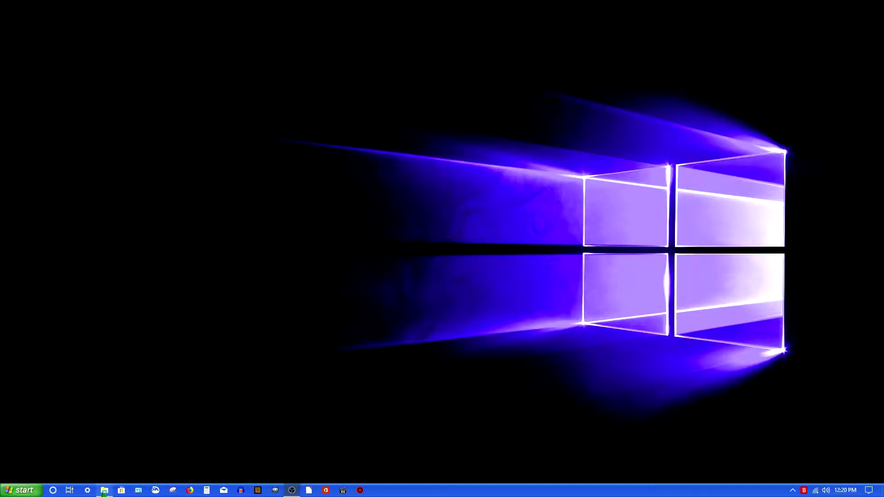
click(187, 59)
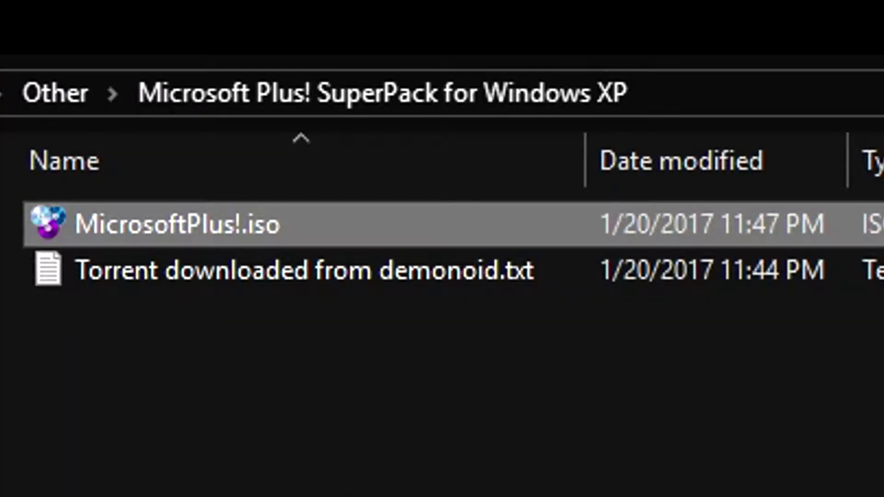
click(388, 286)
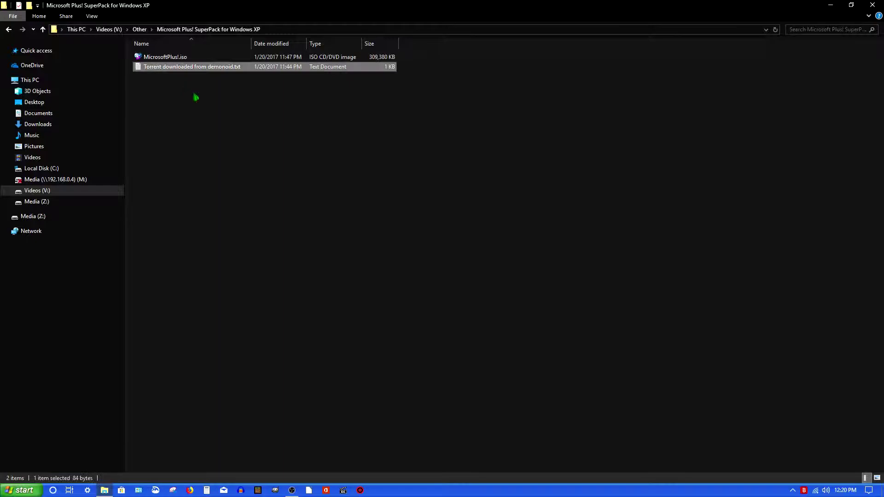
click(304, 122)
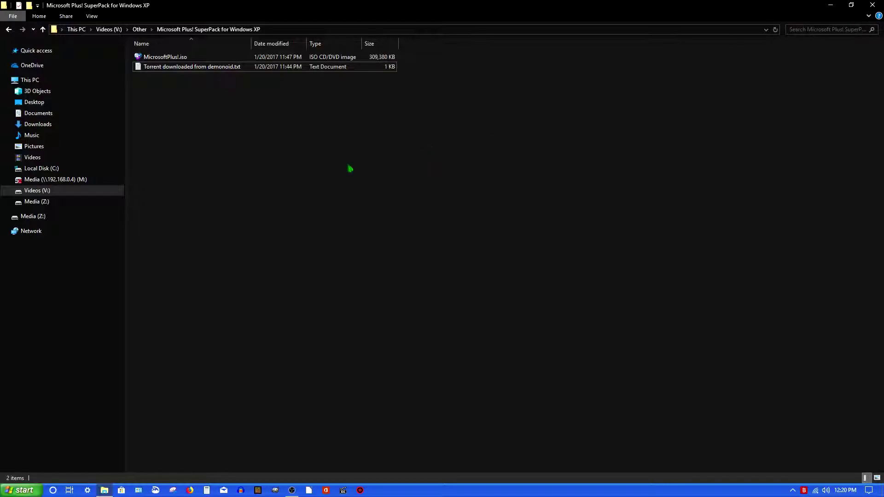
click(831, 5)
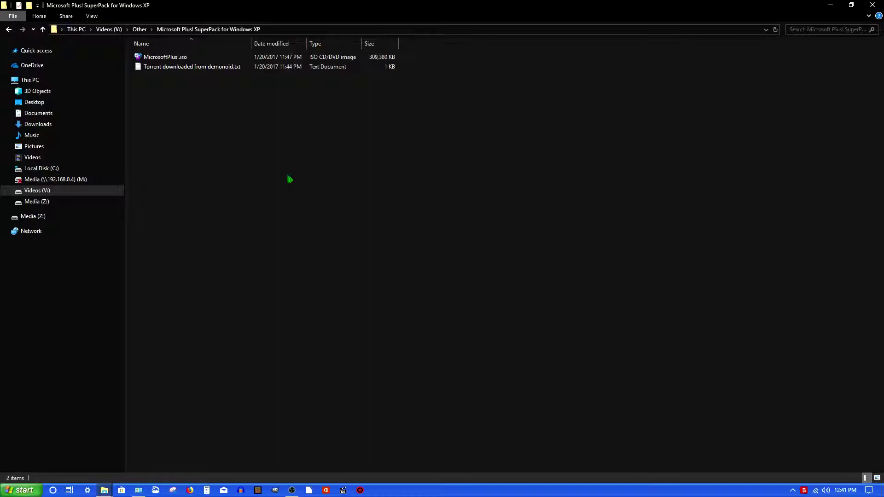
click(178, 60)
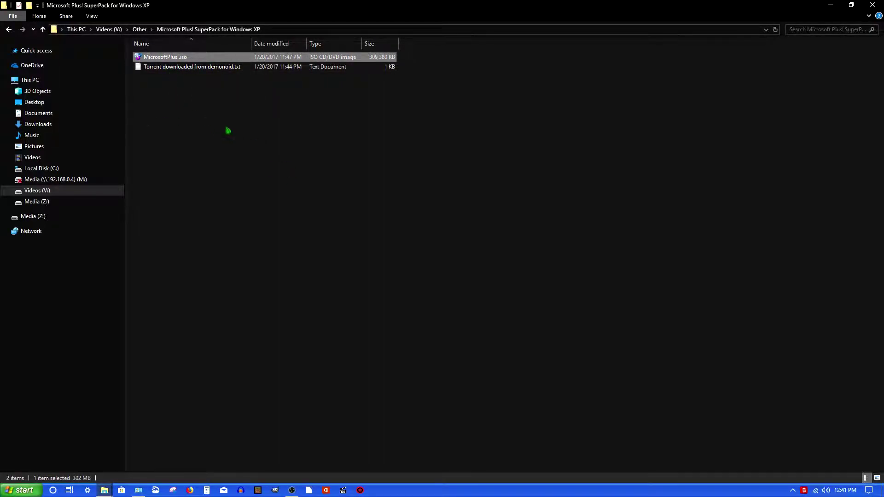
click(452, 224)
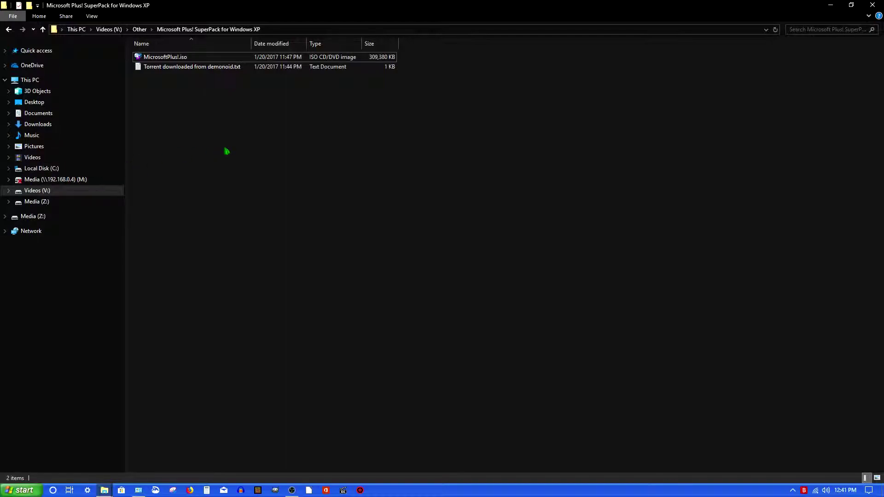
- Mount MicrosoftPlus!.iso and run setup.exe from the mounted disc
double_click(175, 60)
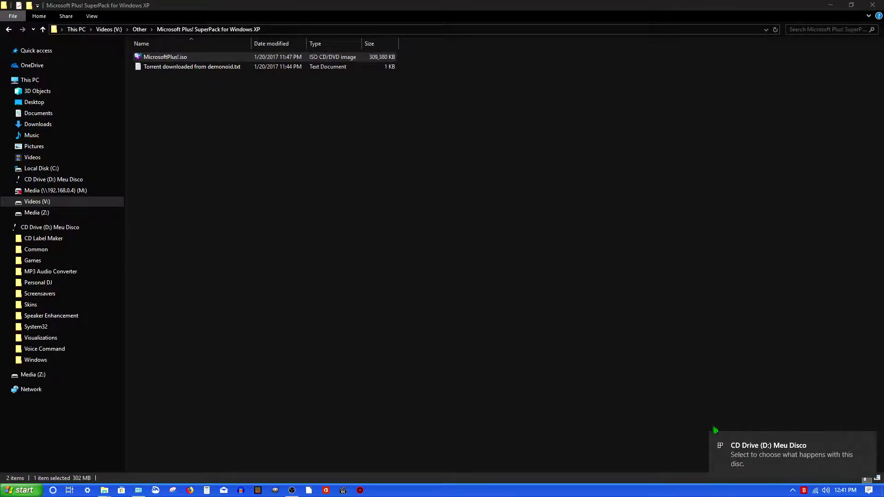
click(758, 460)
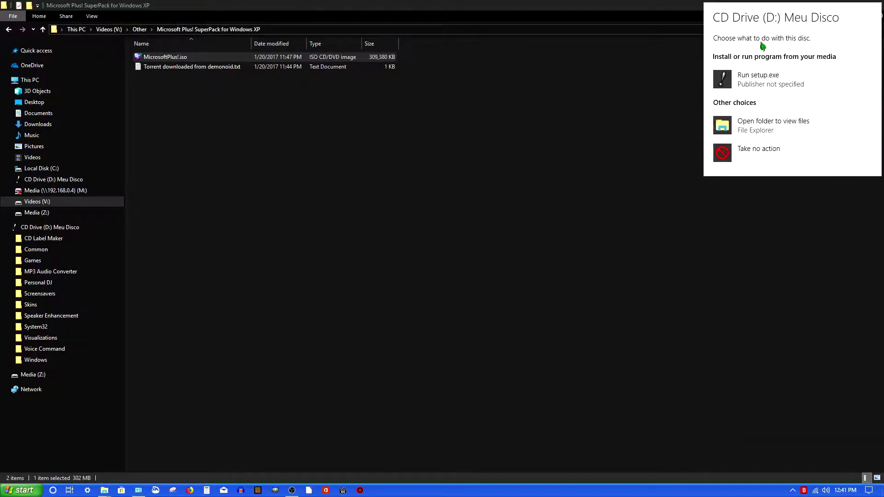
click(770, 86)
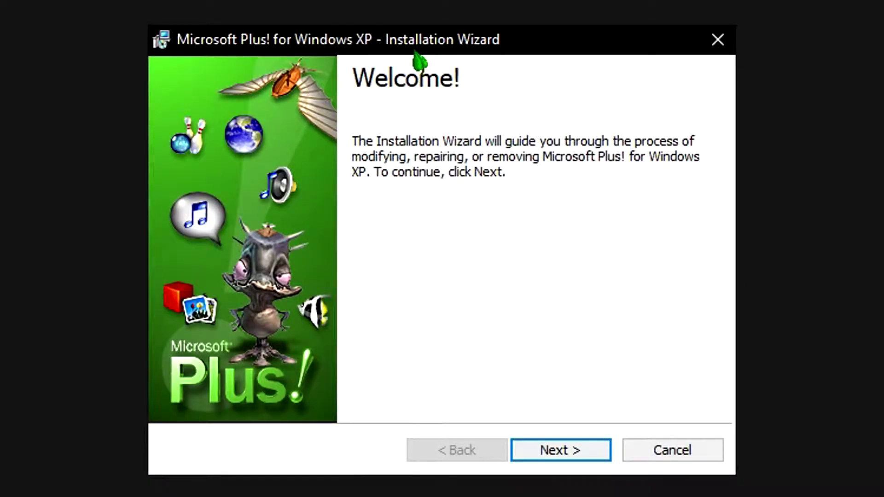
- Go past the welcome page, look through the maintenance options and continue with Add / Remove Features to Custom Setup
drag(414, 51, 395, 50)
click(570, 460)
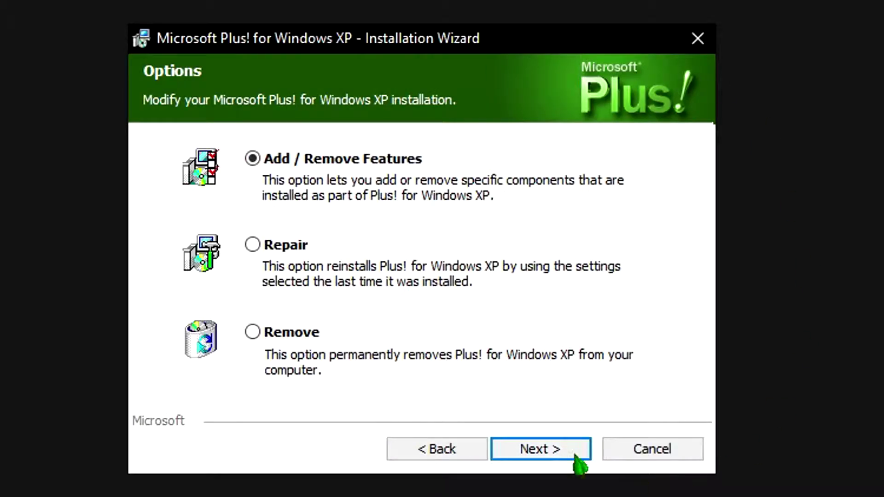
click(272, 244)
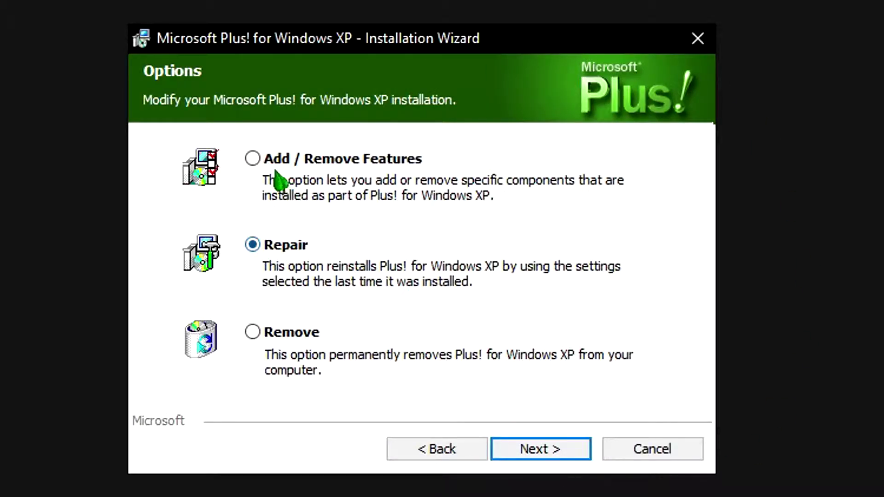
click(256, 162)
click(278, 244)
click(283, 336)
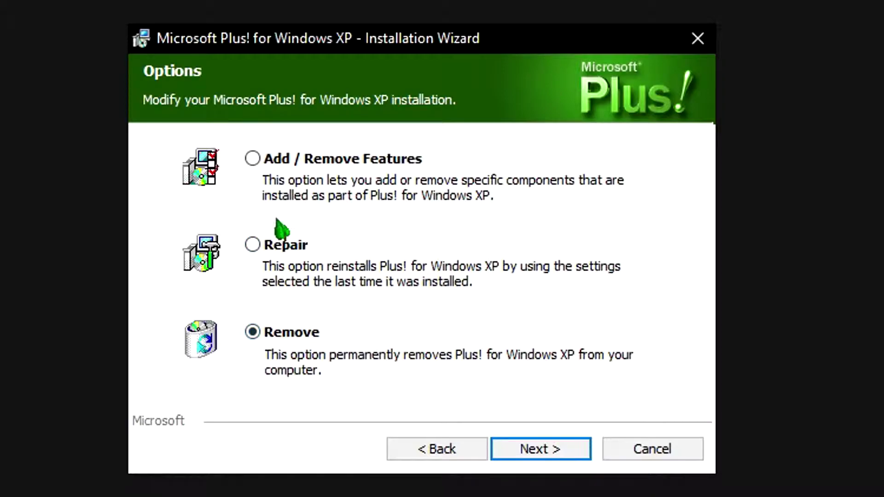
click(536, 445)
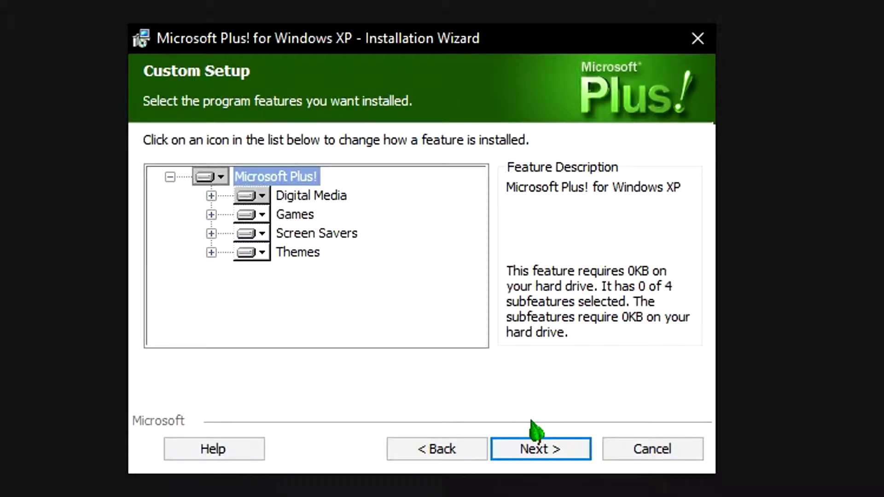
- Expand Digital Media and read the descriptions of Plus! Personal DJ, Speaker Enhancement, Voice Command and CD Label Maker
click(211, 196)
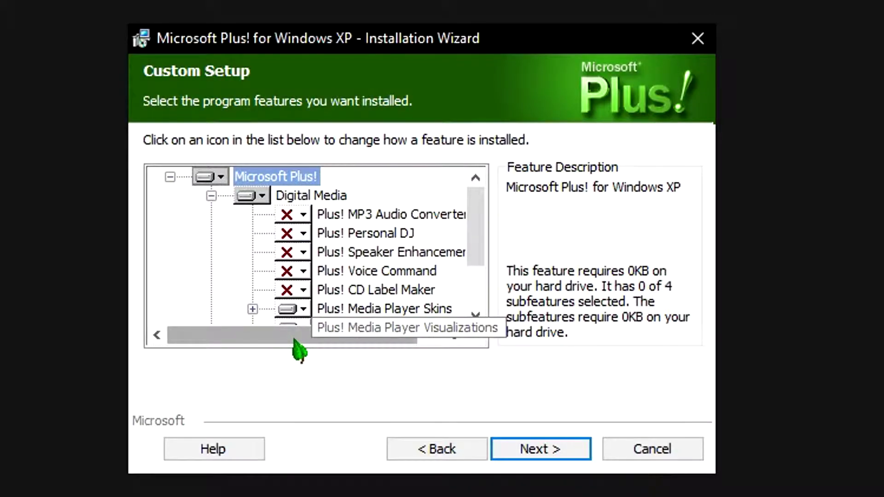
drag(296, 336, 345, 336)
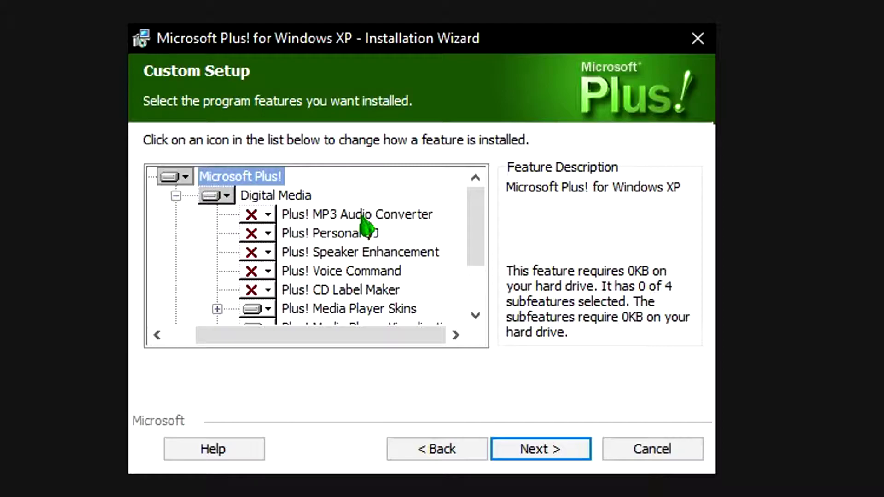
click(361, 241)
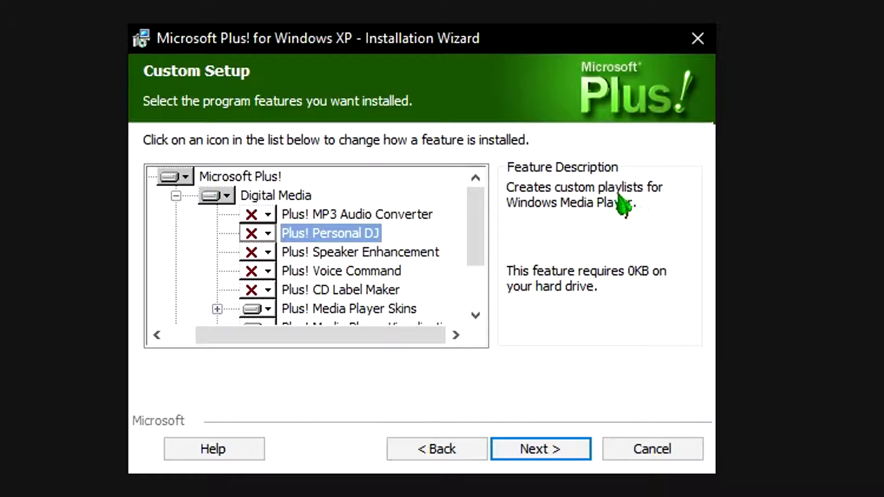
click(357, 253)
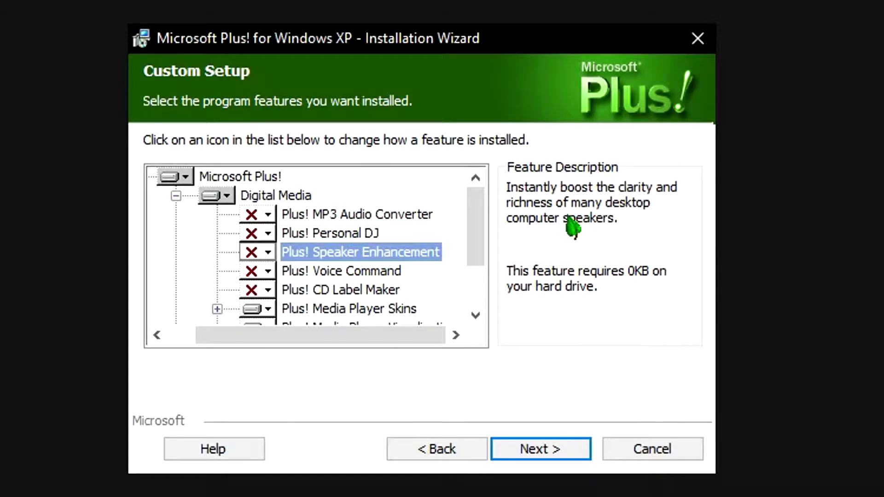
drag(483, 227, 484, 248)
scroll(483, 243, up, 1)
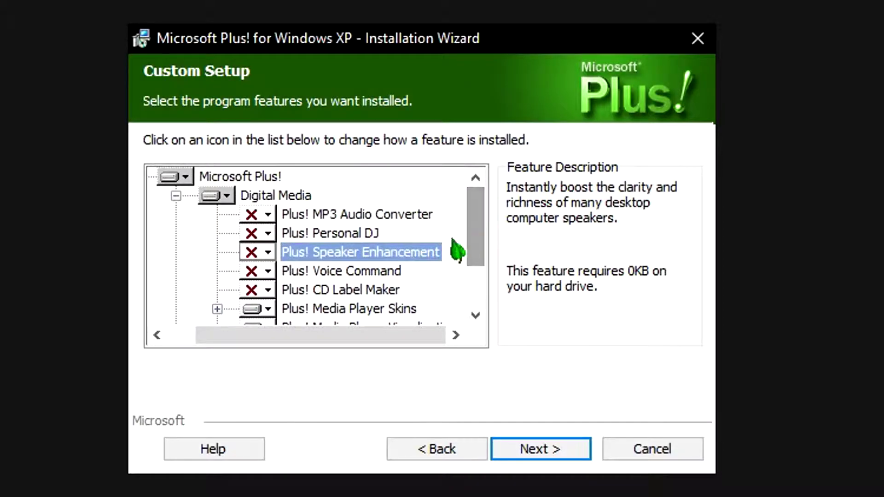
click(366, 276)
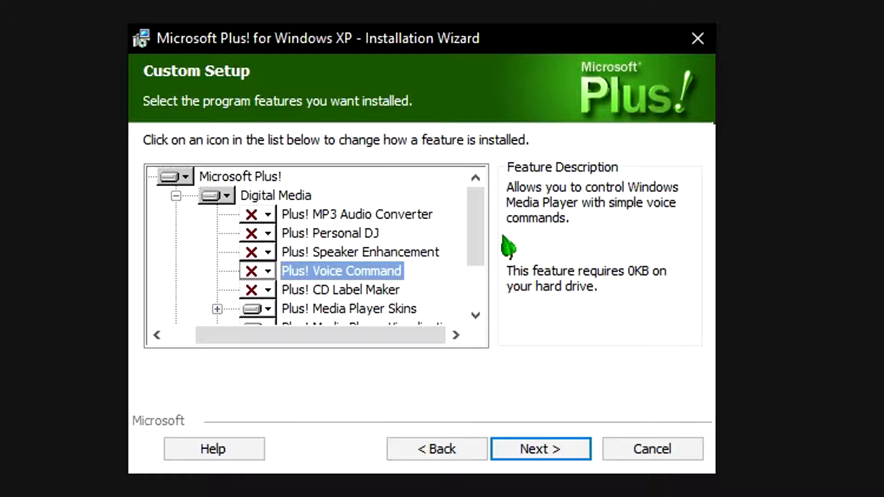
drag(487, 237, 514, 257)
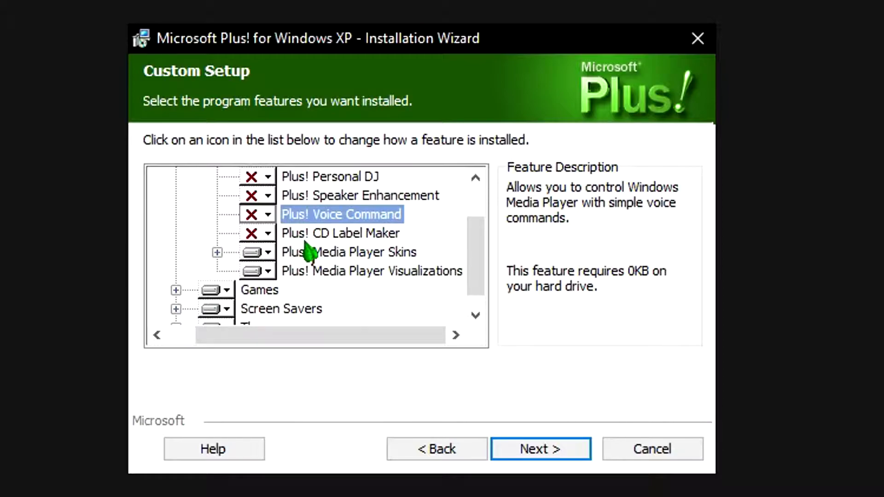
click(330, 239)
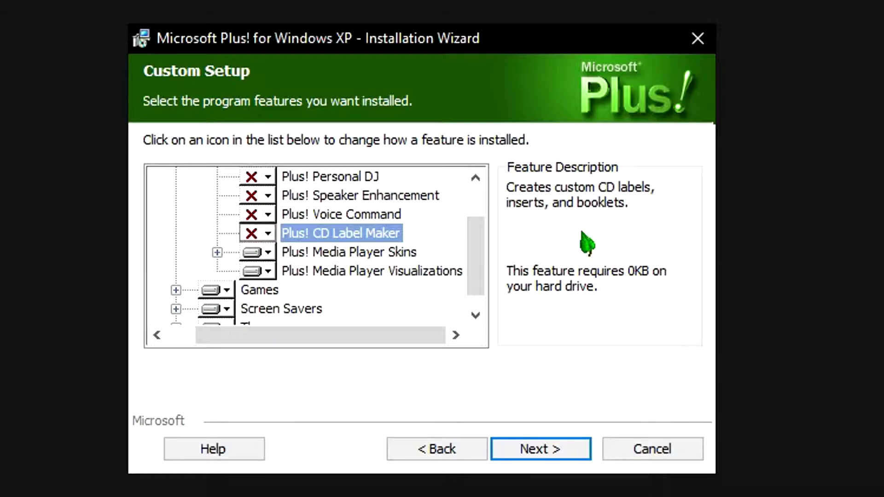
- Examine the Plus! Media Player Skins subfeatures, collapse them, and read the description of Plus! Media Player Visualizations
scroll(347, 250, down, 1)
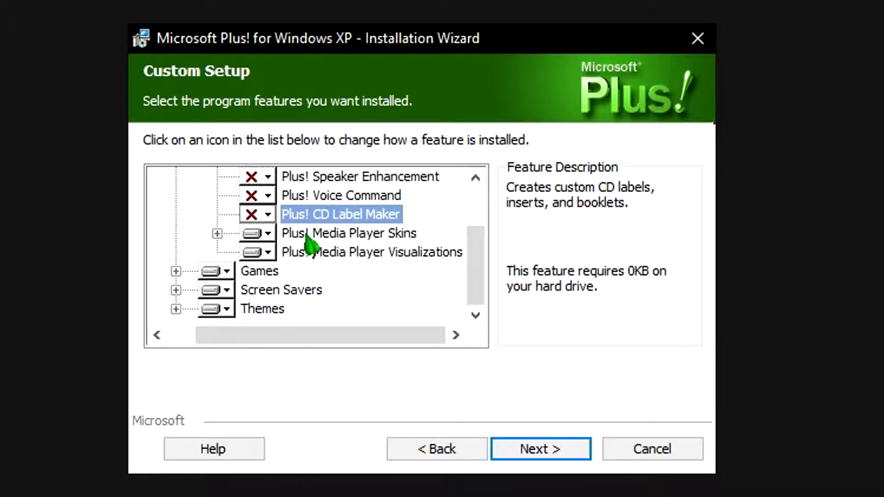
click(288, 239)
click(217, 234)
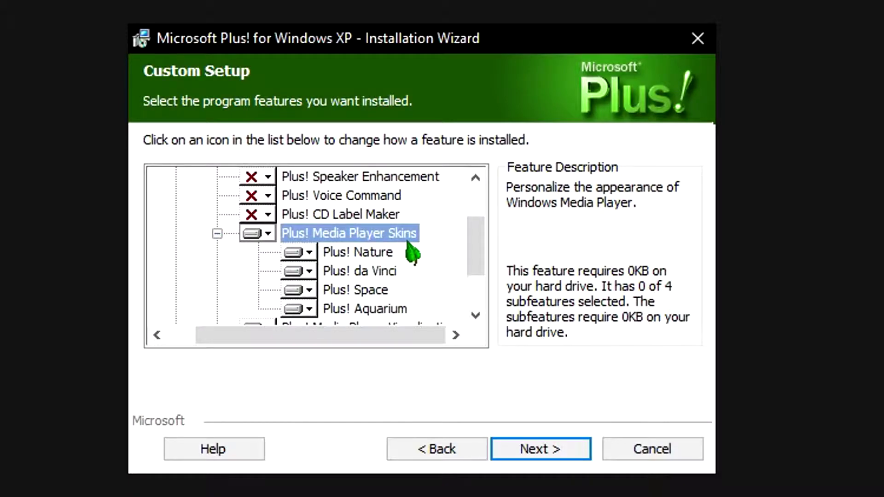
drag(483, 235, 296, 233)
key(Left)
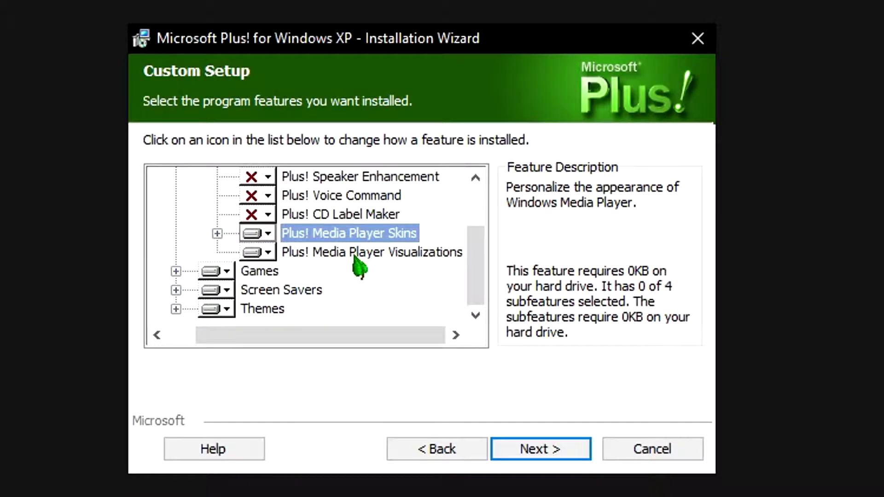
click(354, 258)
drag(474, 280, 497, 316)
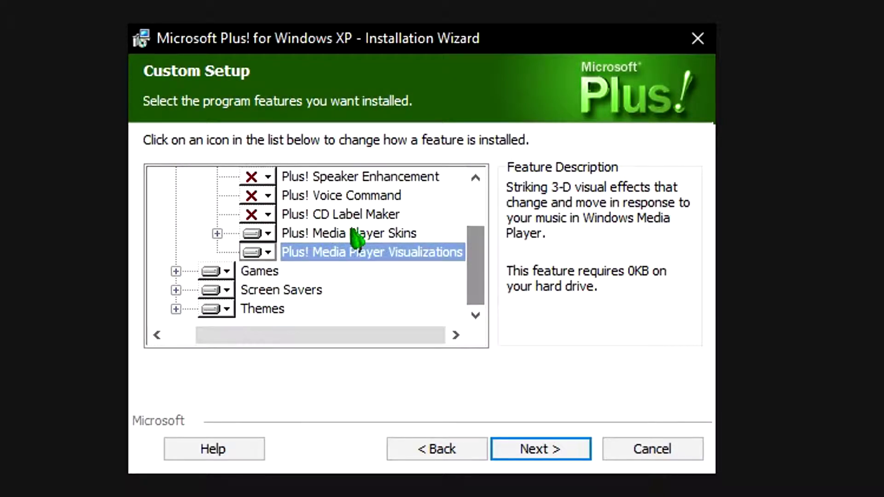
- Expand the Games feature group to examine its components, and collapse it again
click(176, 271)
drag(478, 281, 481, 287)
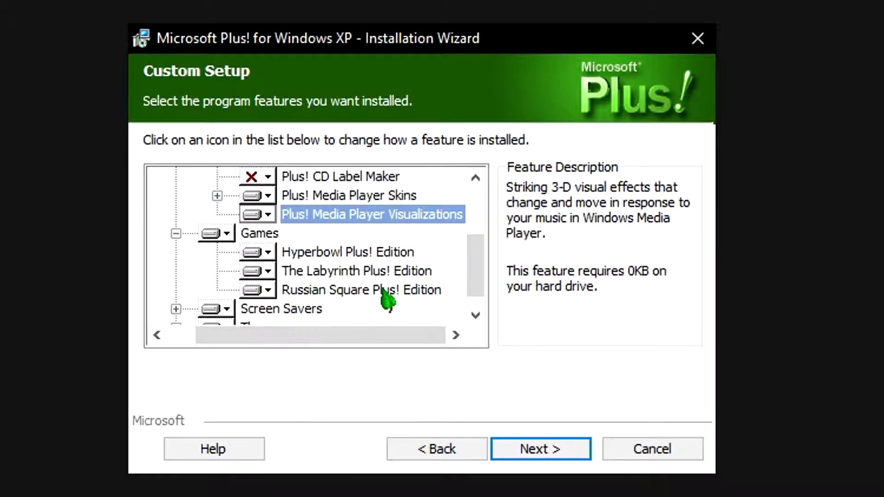
mouse_move(479, 273)
mouse_down()
mouse_move(481, 282)
mouse_move(478, 272)
mouse_up()
click(175, 215)
- Examine the components under Screen Savers and Themes, collapsing each group after viewing it
click(175, 289)
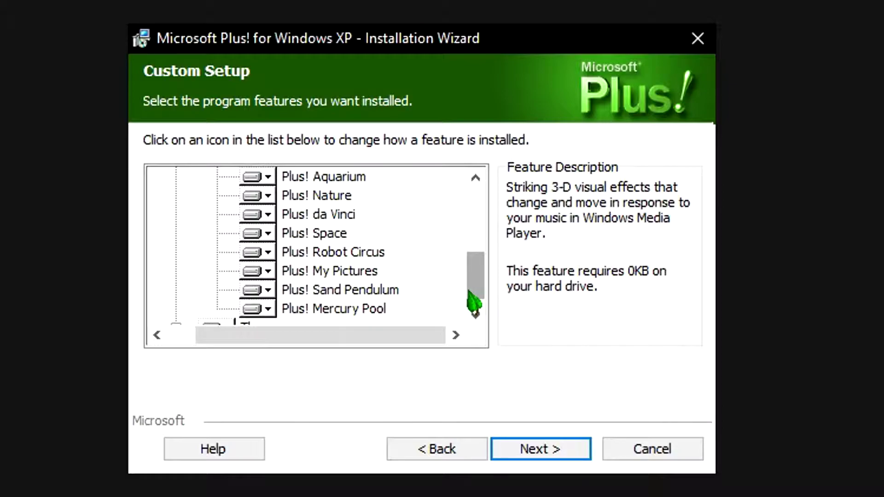
drag(475, 300, 476, 293)
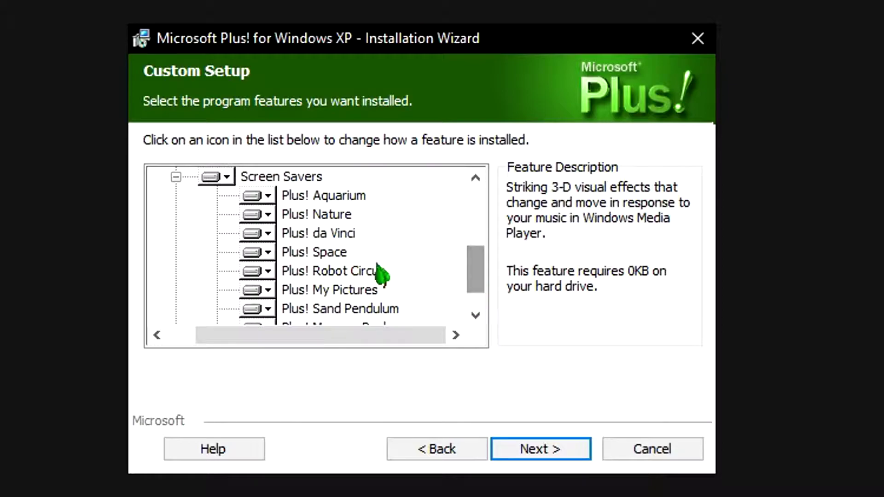
click(175, 176)
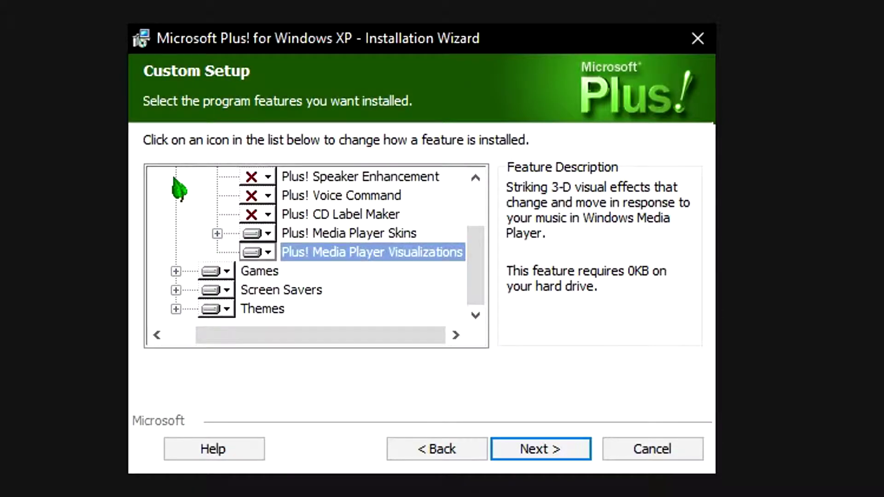
click(176, 309)
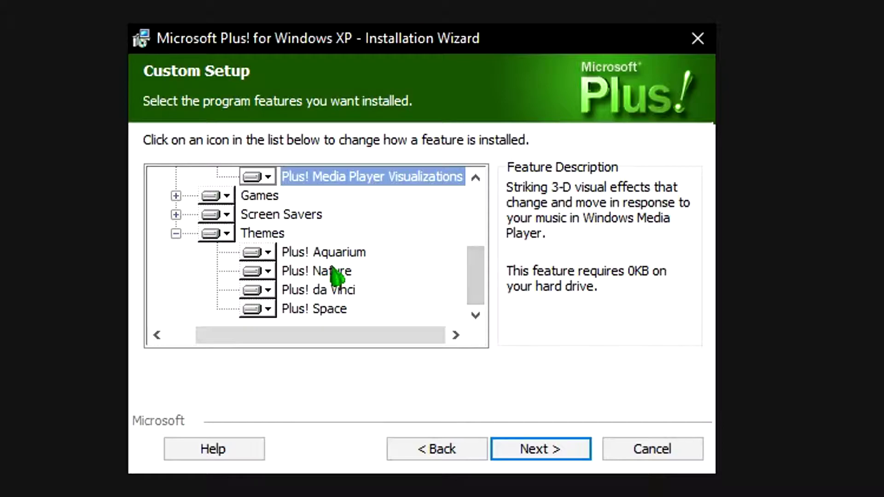
click(176, 233)
mouse_move(480, 257)
mouse_down()
mouse_move(493, 270)
mouse_move(493, 250)
mouse_up()
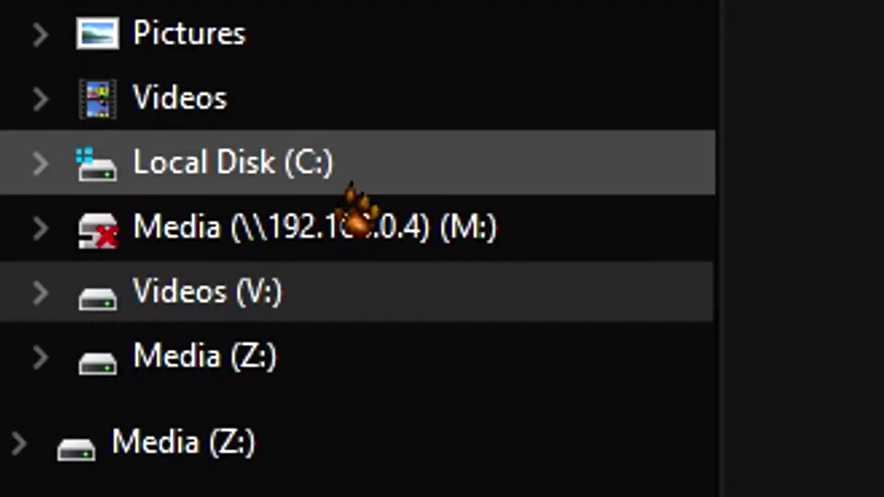
- Open the Microsoft Plus! folder inside Program Files (x86) on Local Disk (C:)
click(60, 171)
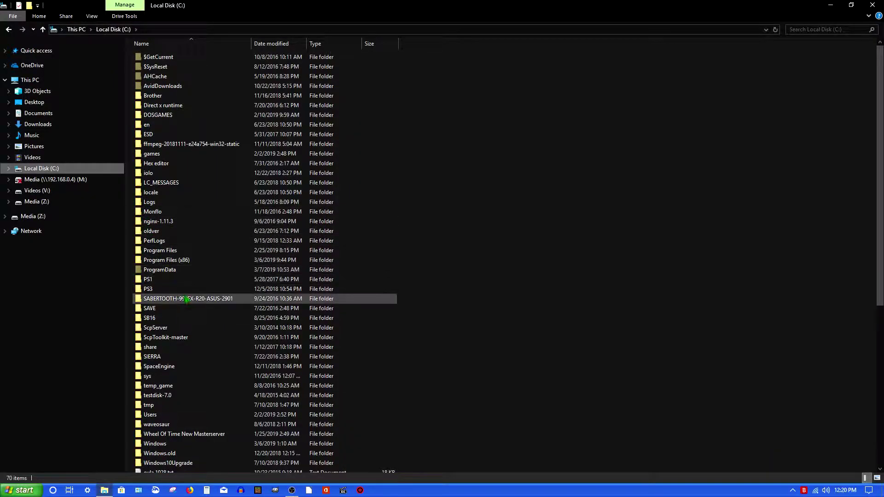
double_click(184, 260)
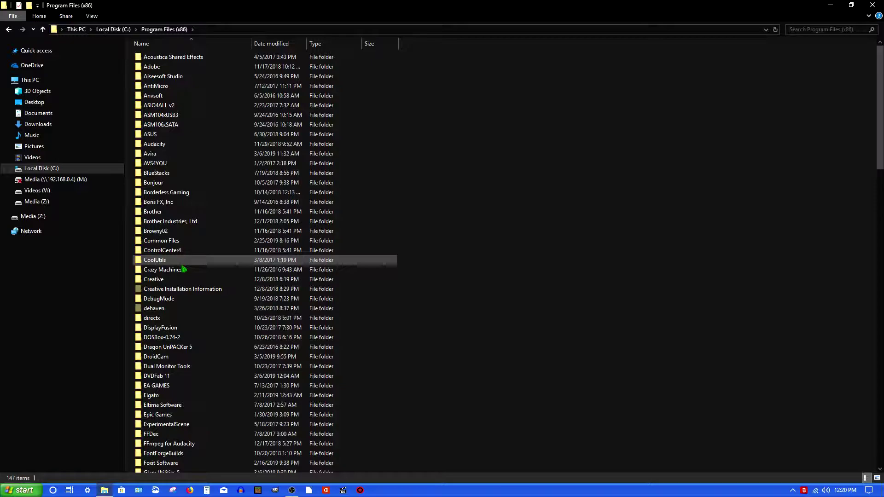
scroll(185, 270, down, 12)
mouse_move(171, 271)
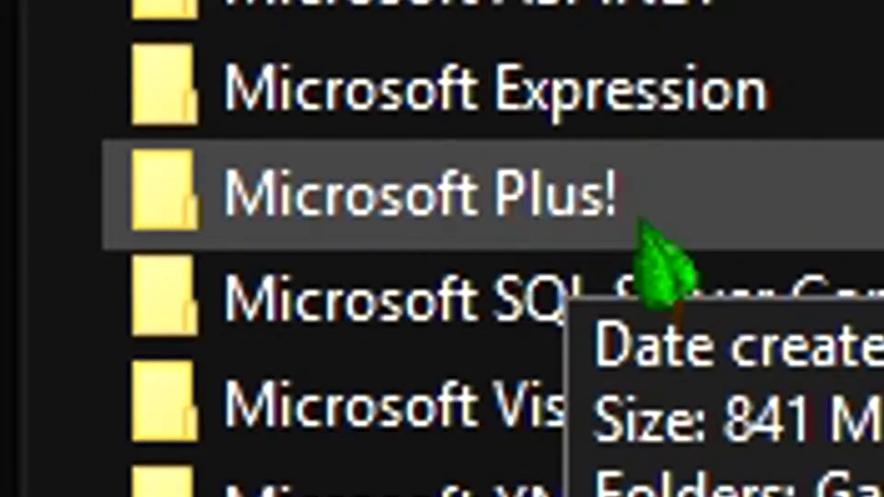
double_click(567, 213)
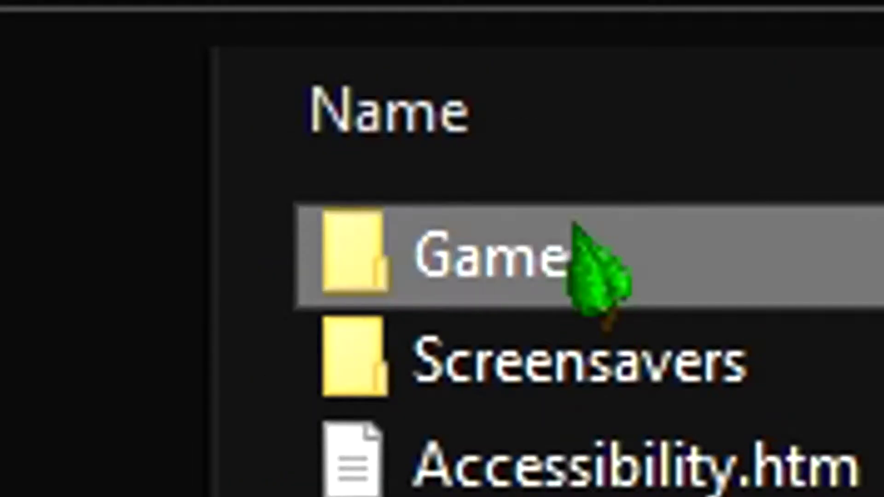
- Open The Labyrinth Plus! Edition folder inside Games and launch TheLabyrinth.exe
double_click(573, 225)
double_click(524, 339)
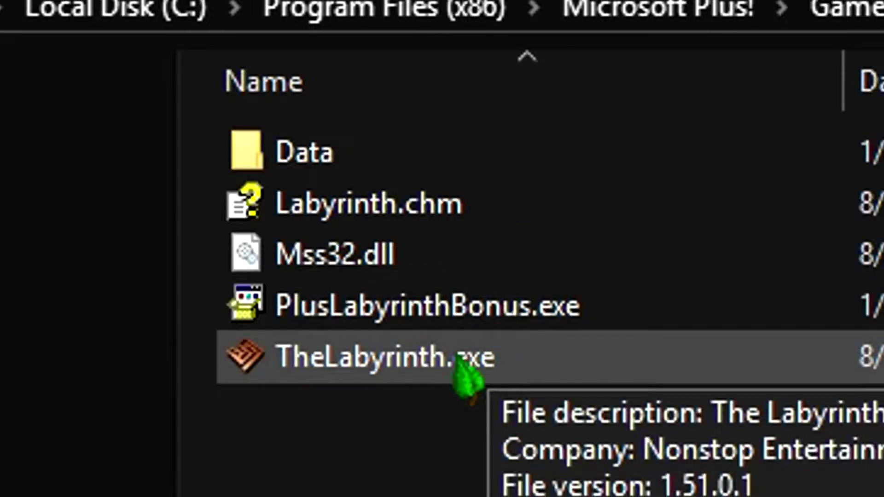
click(458, 361)
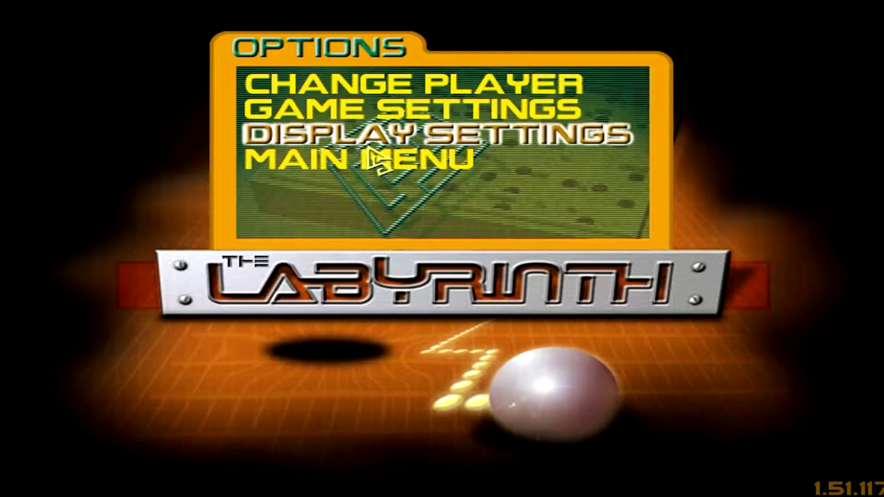
- Review The Labyrinth's display settings and game settings, cancelling out of each screen without changes
click(371, 157)
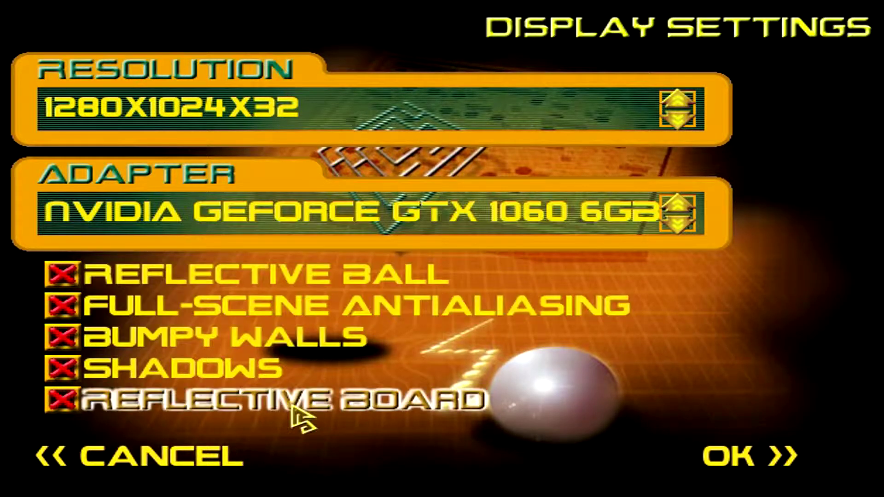
click(302, 452)
click(493, 135)
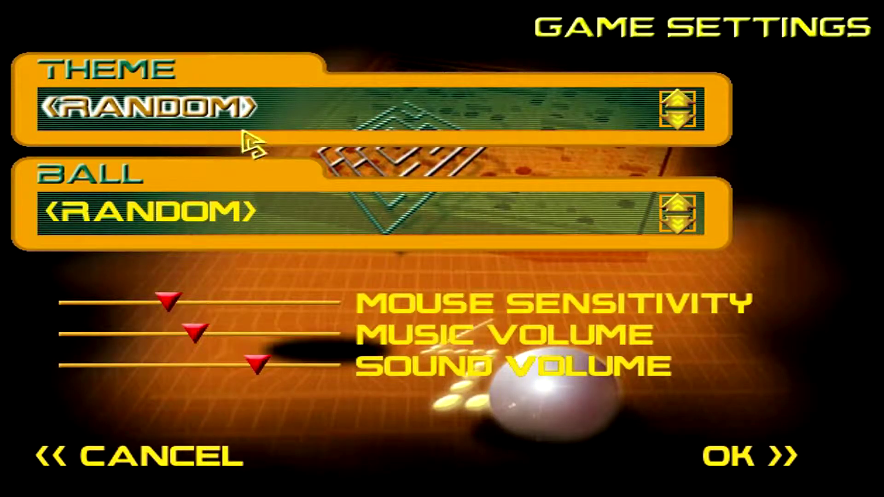
click(216, 455)
- Start a Labyrinth game and roll the ball along the dotted path around the holes
double_click(311, 184)
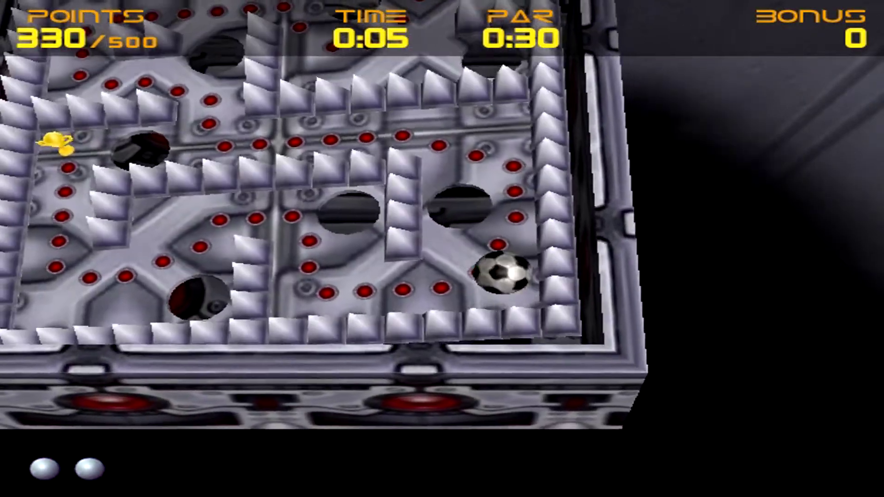
key(Left)
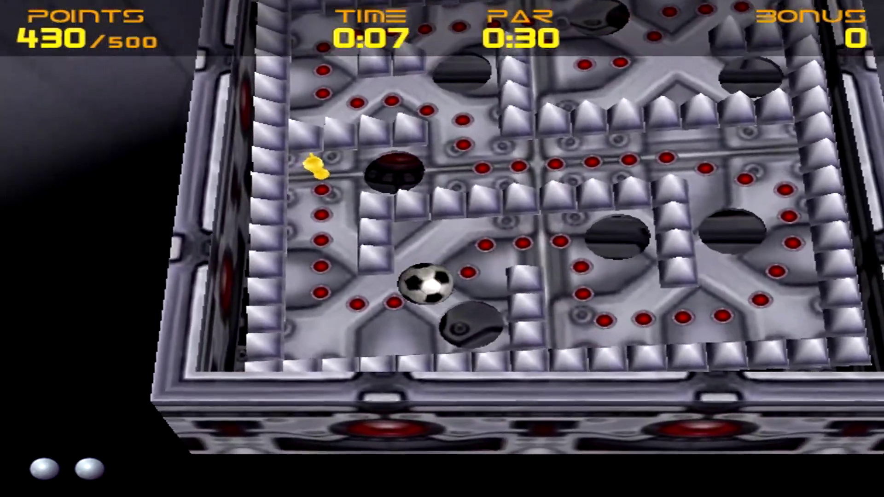
key(Up)
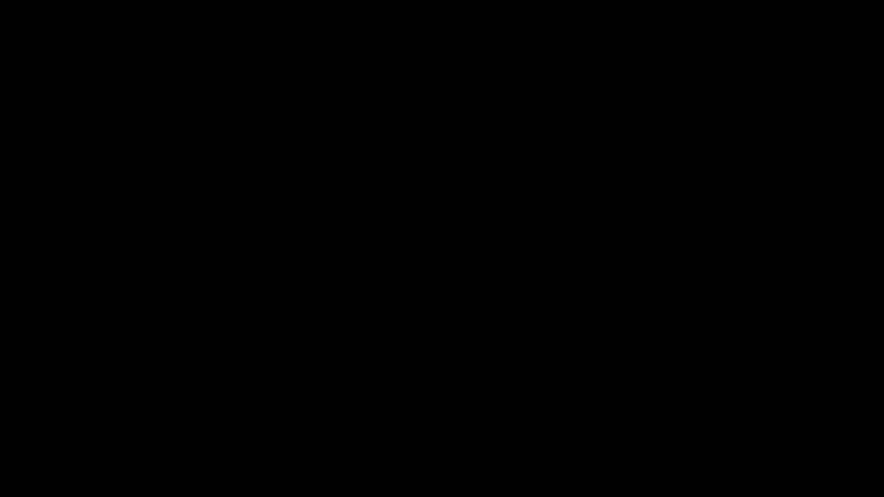
- Switch away from The Labyrinth and close it, and run PlusLabyrinthBonus.exe from the game's folder
key(alt+Tab)
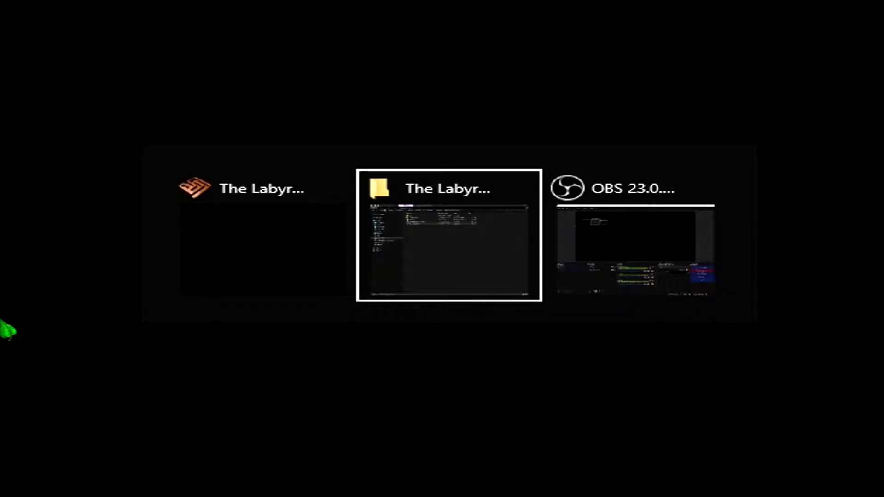
mouse_move(347, 222)
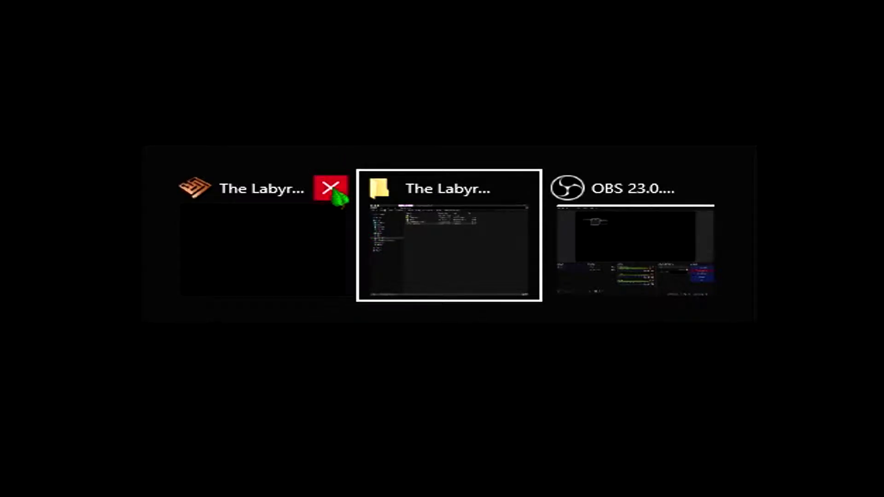
click(330, 188)
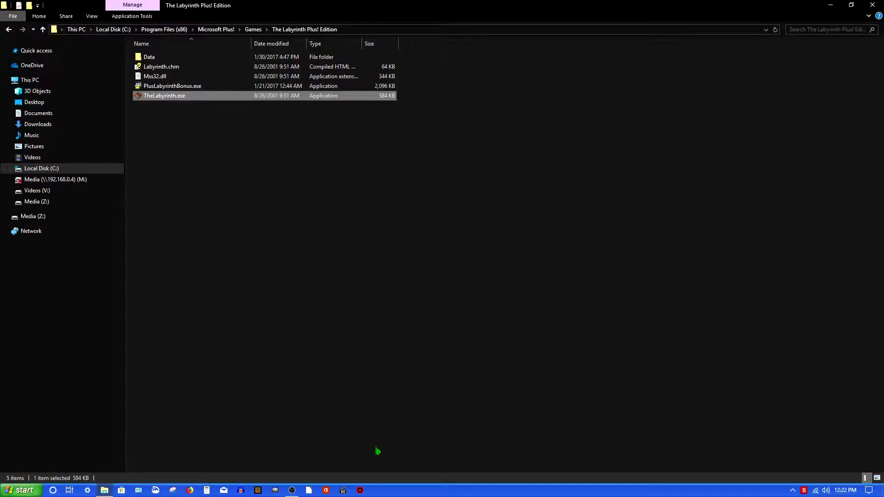
click(162, 86)
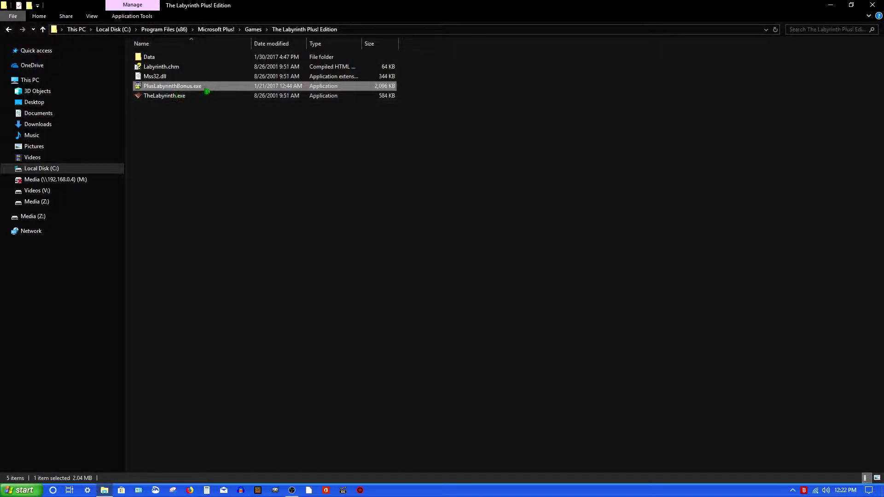
double_click(192, 92)
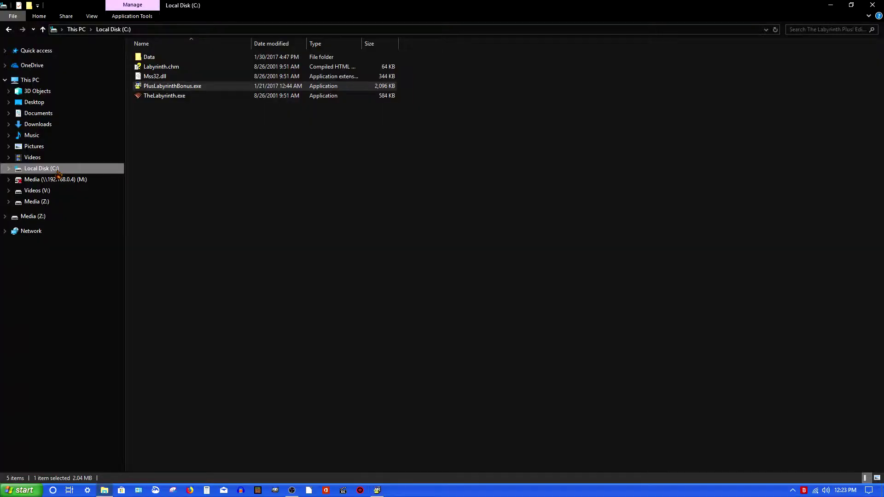
- Browse from Local Disk (C:) through the user's profile folder to AppData\Local\Temp and open the IXP000.TMP folder
click(42, 168)
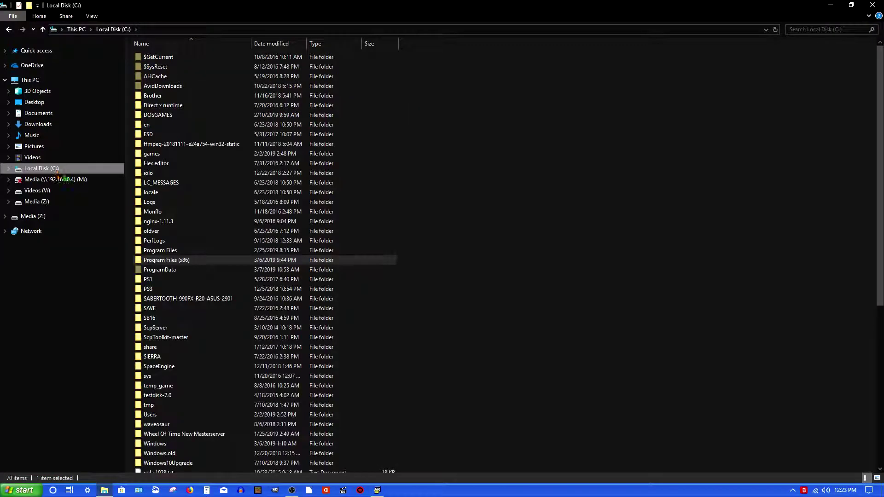
scroll(184, 277, down, 4)
double_click(169, 302)
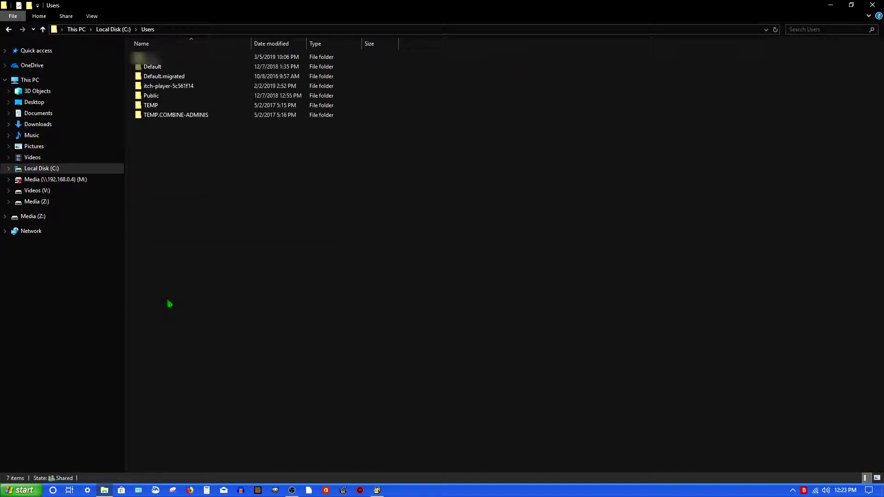
double_click(156, 57)
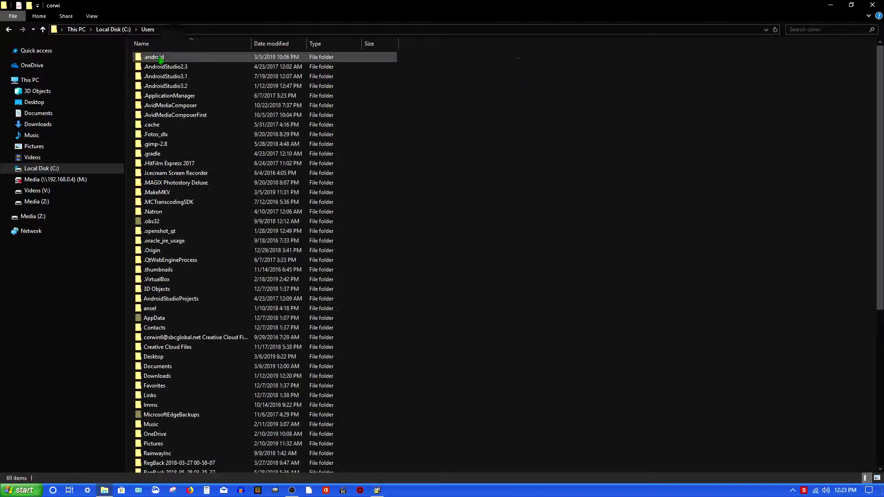
double_click(166, 318)
double_click(153, 57)
text(temp)
key(Return)
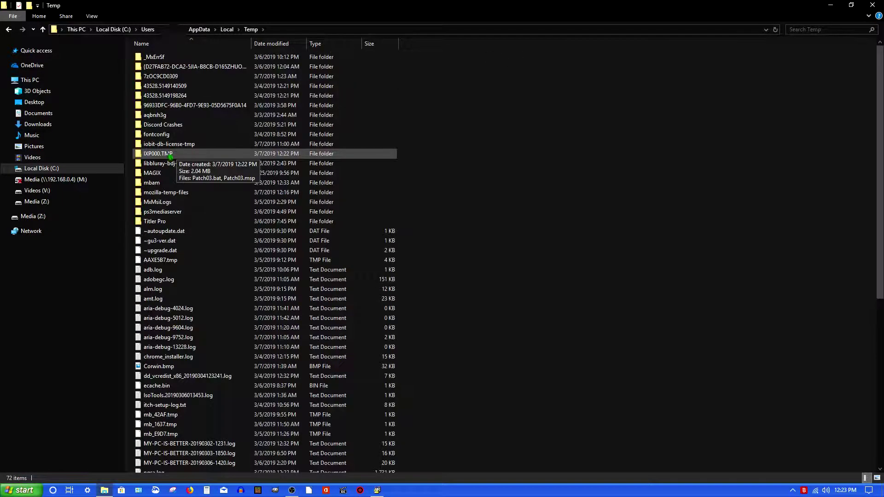
click(155, 157)
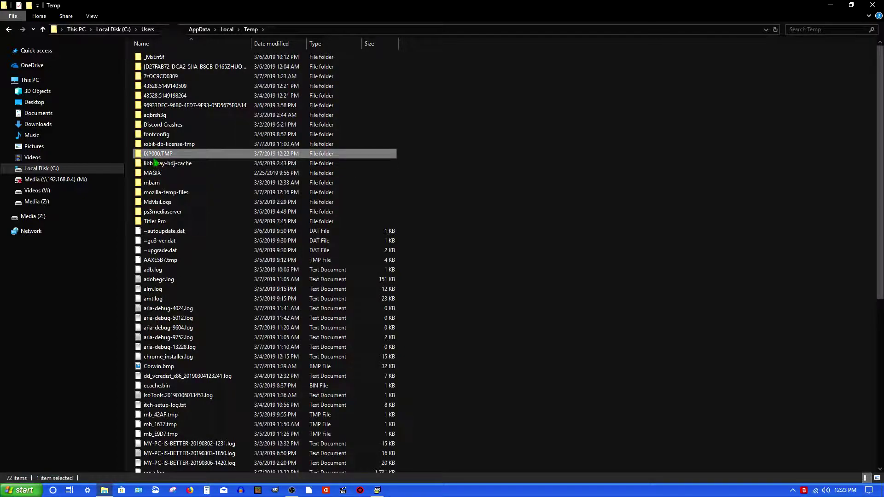
double_click(147, 157)
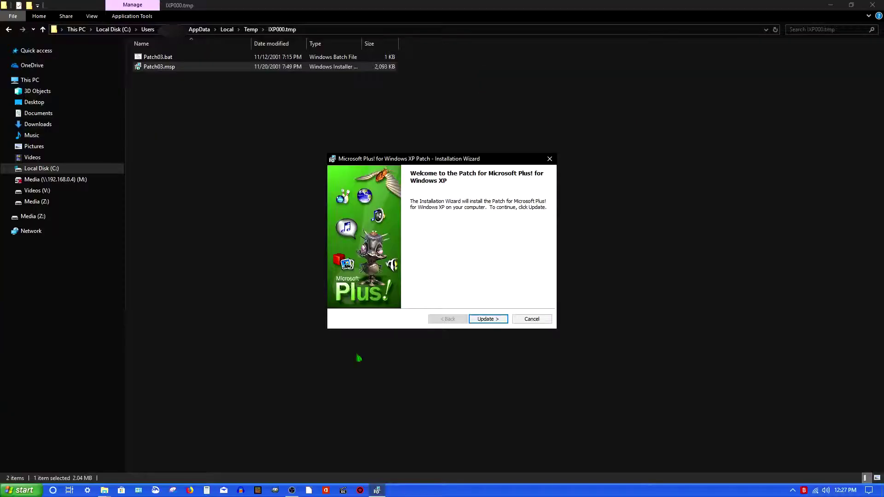
- Reposition the Microsoft Plus! for Windows XP Patch wizard and start the update
drag(457, 164, 378, 151)
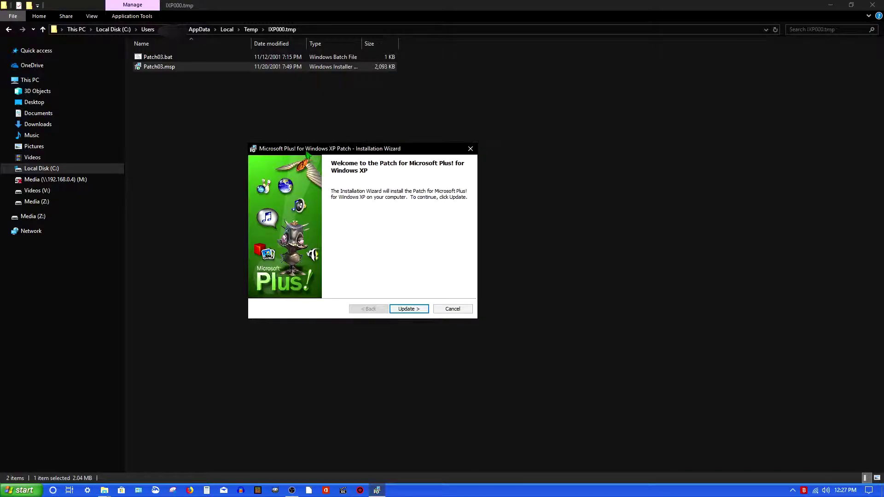
click(428, 309)
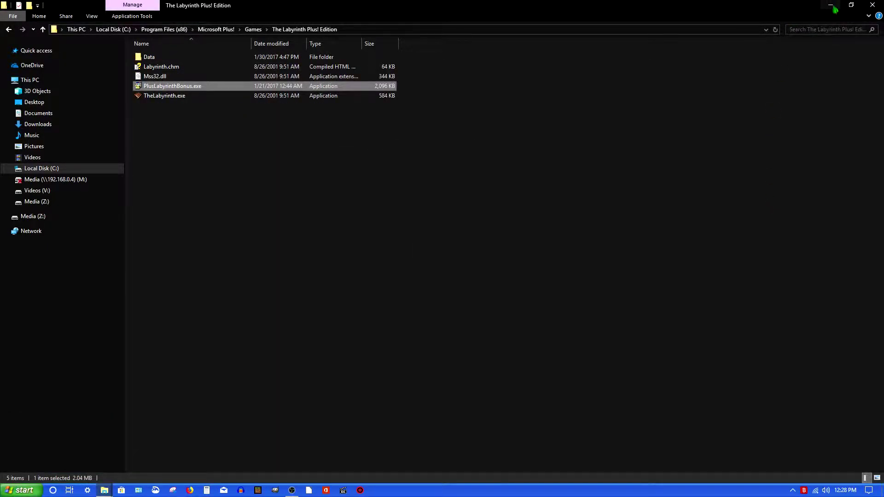
- Go back up to the Microsoft Plus! folder and open the Mercury Pool folder inside Screensavers
click(182, 143)
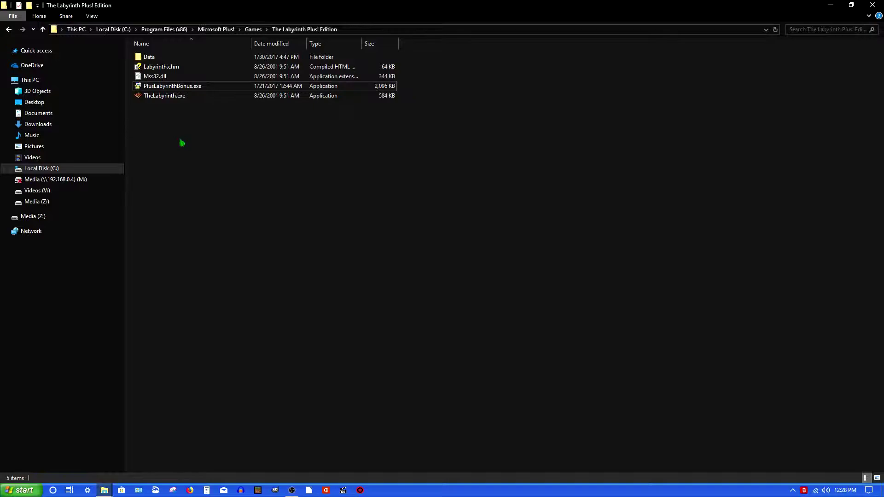
click(44, 31)
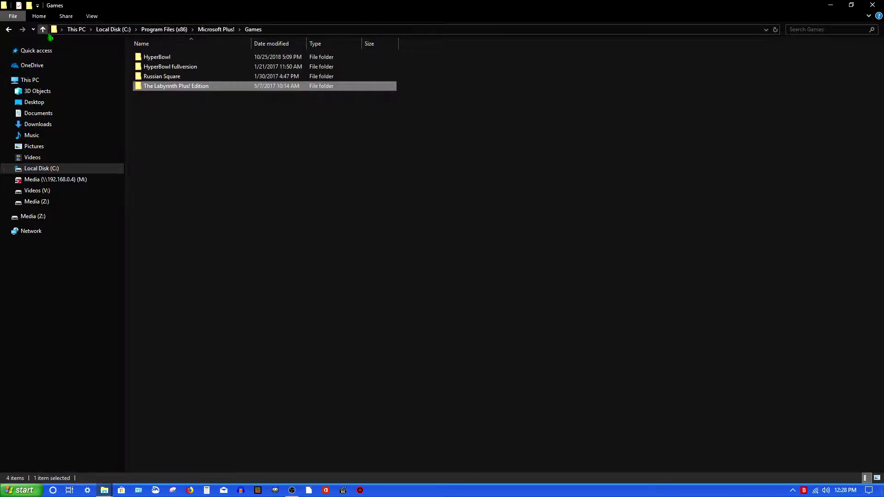
click(43, 30)
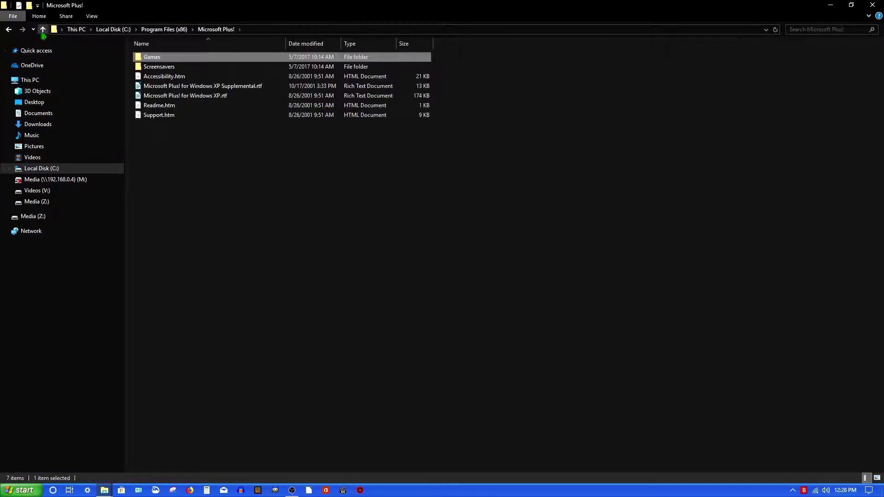
double_click(169, 67)
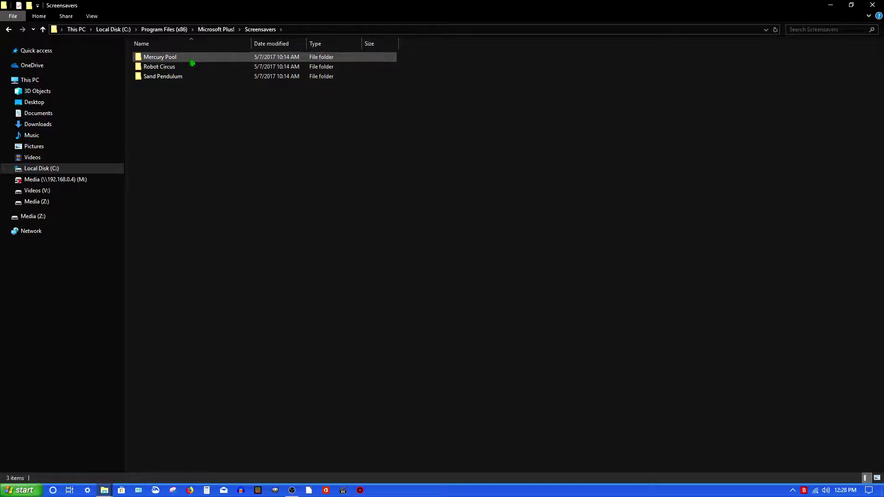
double_click(189, 60)
double_click(180, 59)
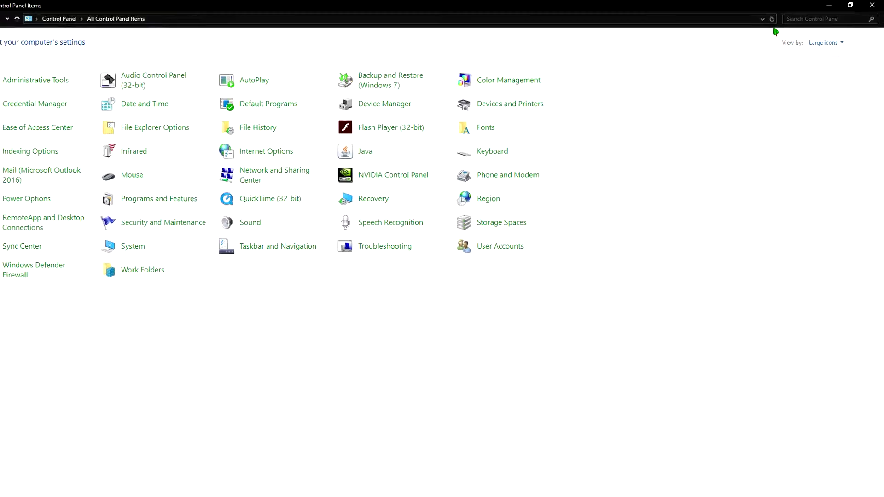
- Search Control Panel for "scre", open the screen saver settings, and move the dialog to a clear area
click(798, 20)
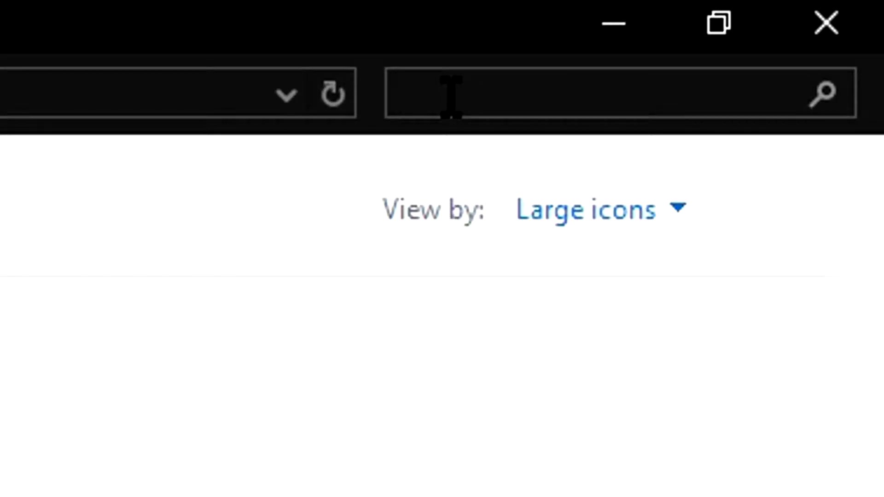
text(s)
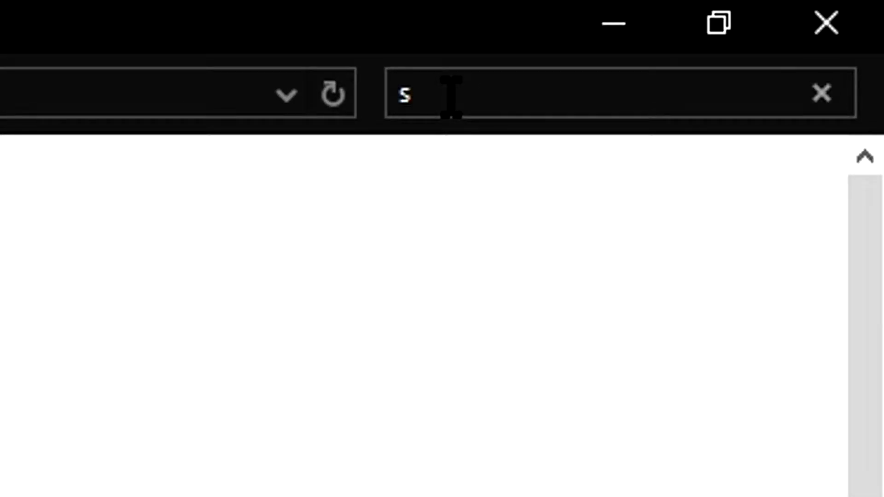
text(cre)
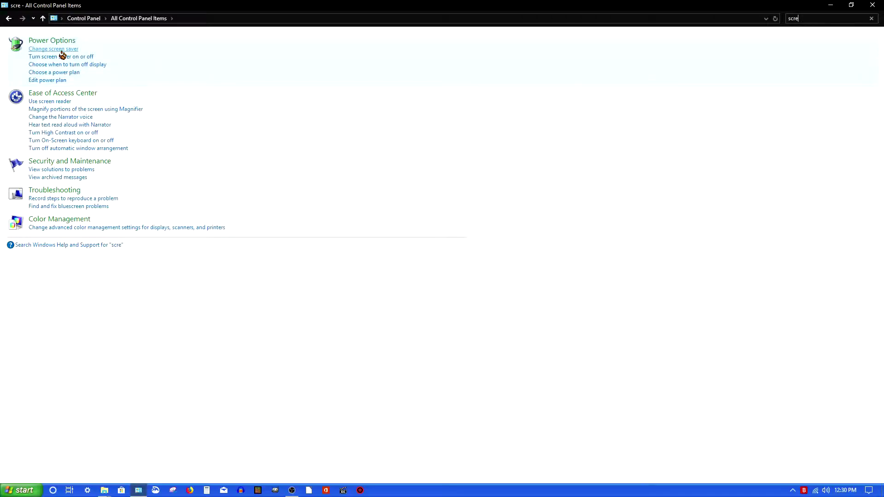
click(62, 51)
drag(177, 107, 349, 81)
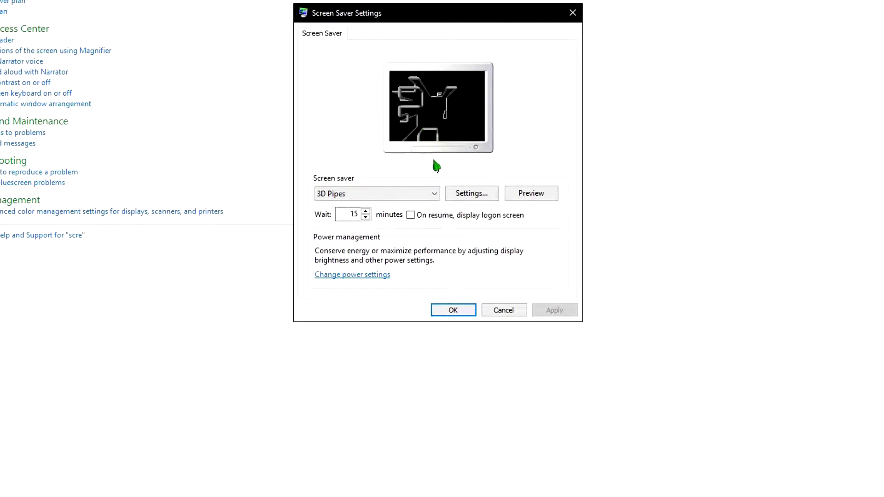
- Select the Plus! Aquarium screen saver and preview it full screen
click(400, 195)
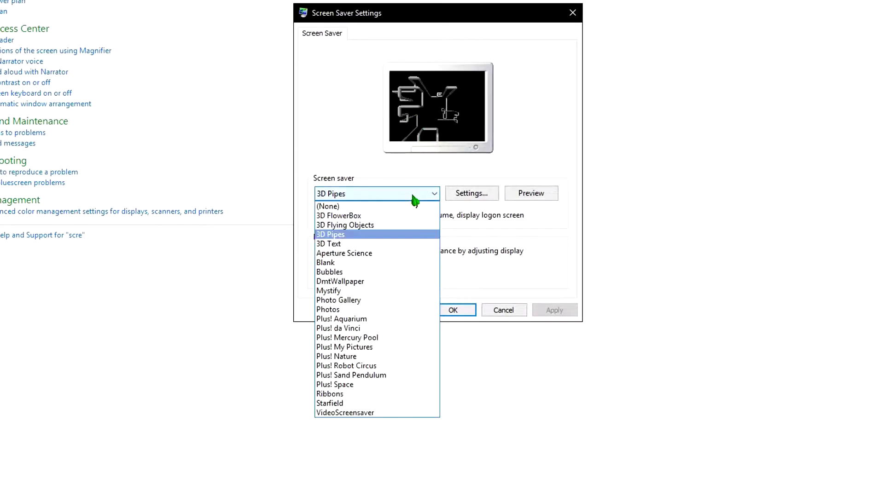
click(364, 319)
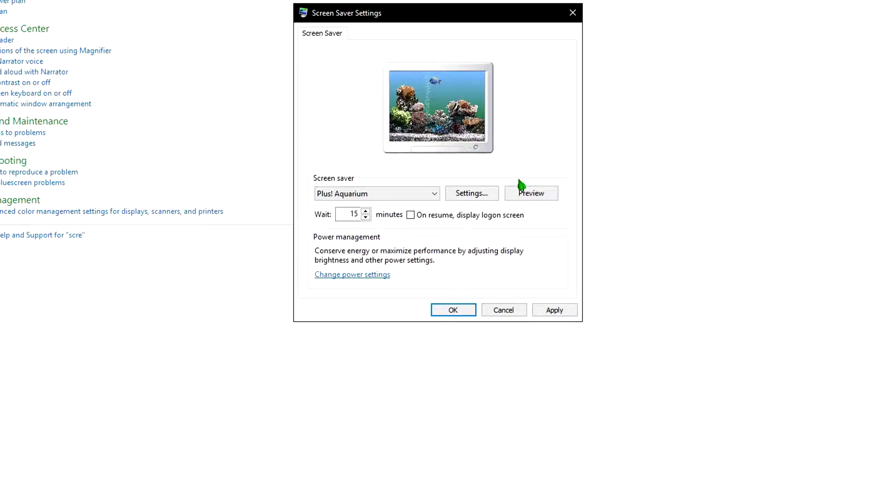
click(523, 191)
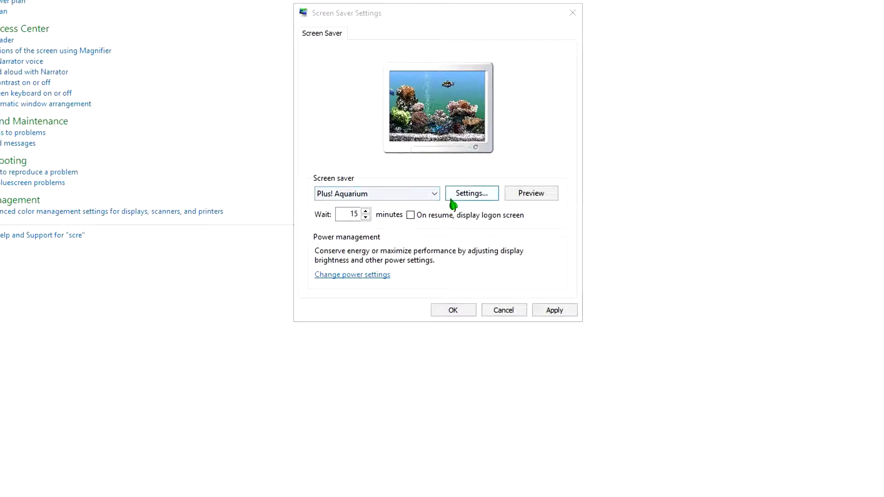
- Check the Plus! Aquarium settings and its available display modes, leaving both dialogs without changes
click(477, 201)
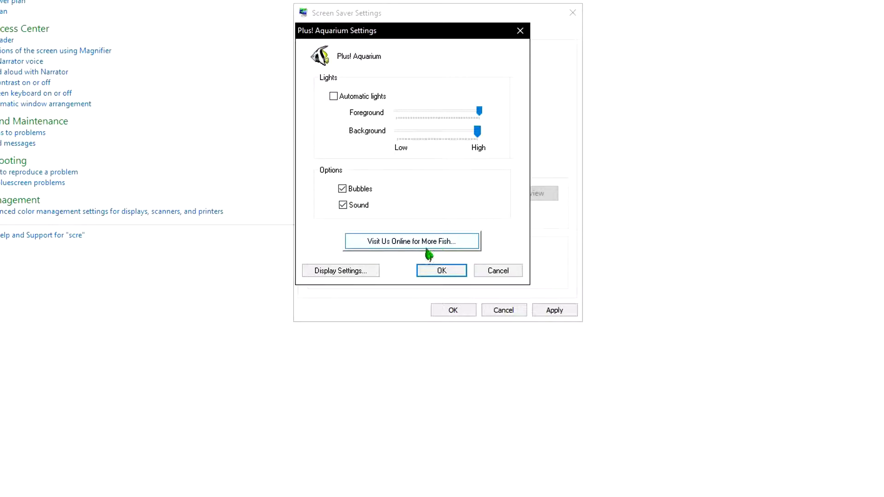
click(354, 270)
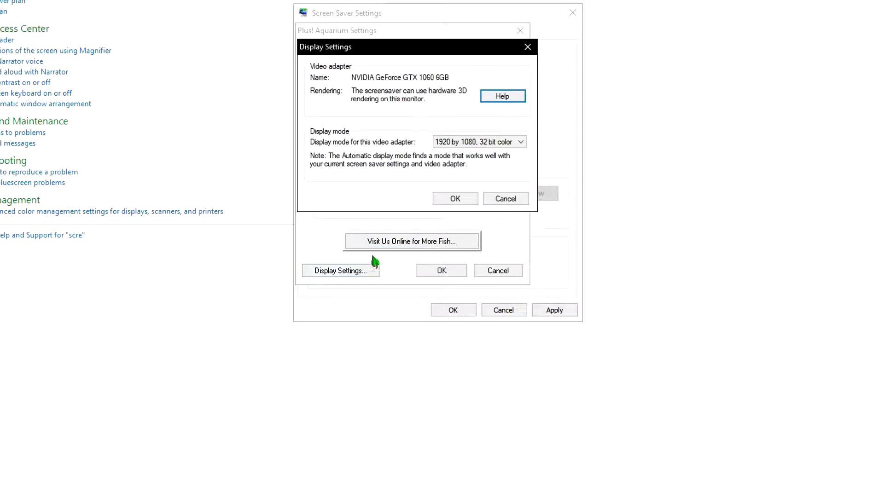
click(506, 143)
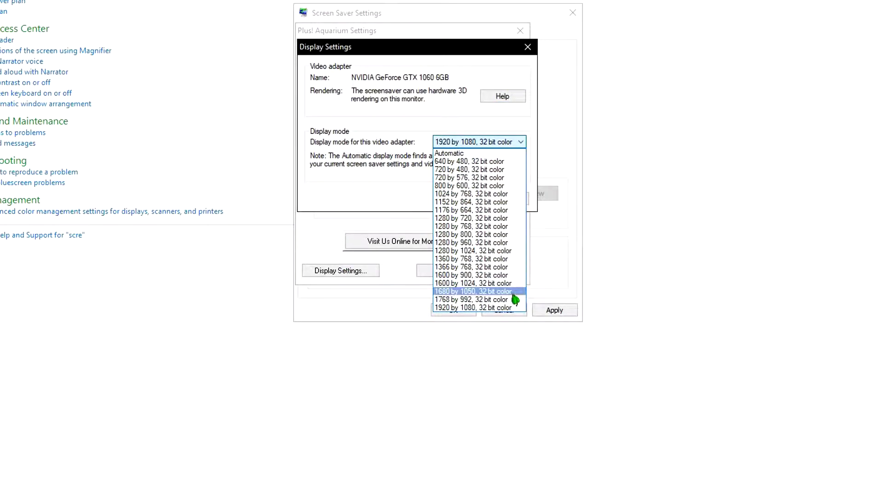
click(443, 199)
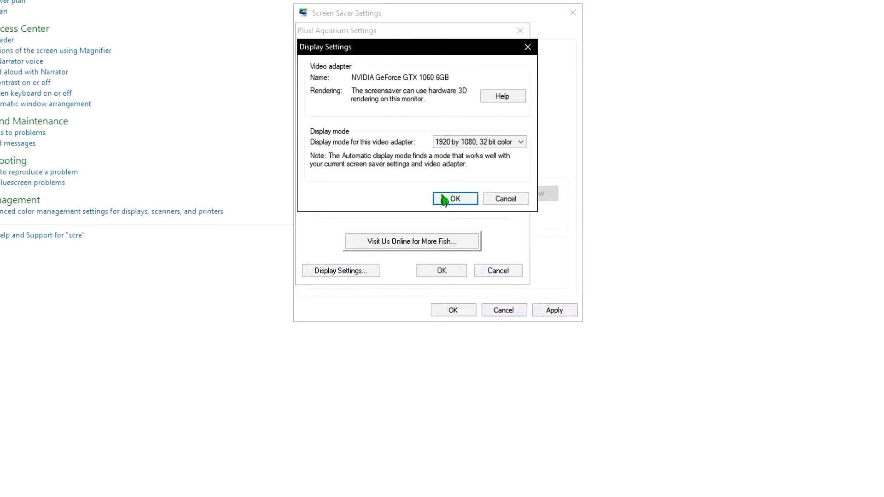
click(510, 202)
click(498, 270)
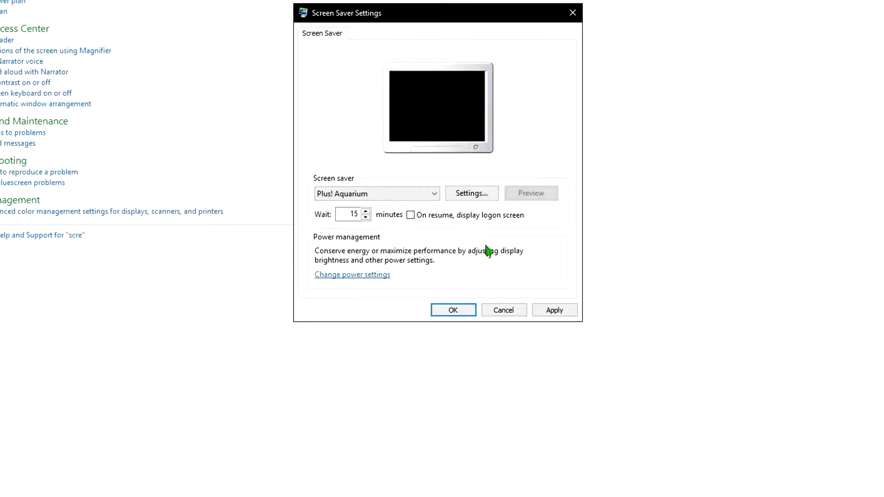
- Select the Plus! da Vinci screen saver, check its available display modes, and leave its settings without changes
click(413, 195)
click(361, 328)
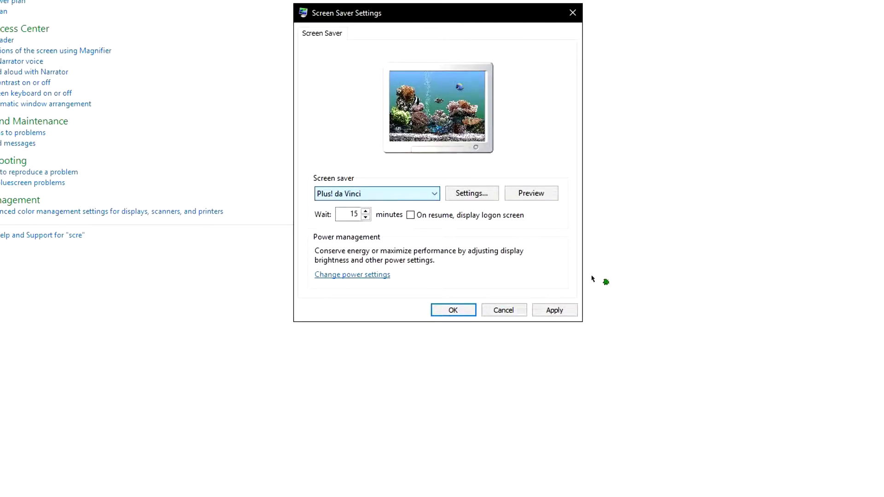
click(481, 201)
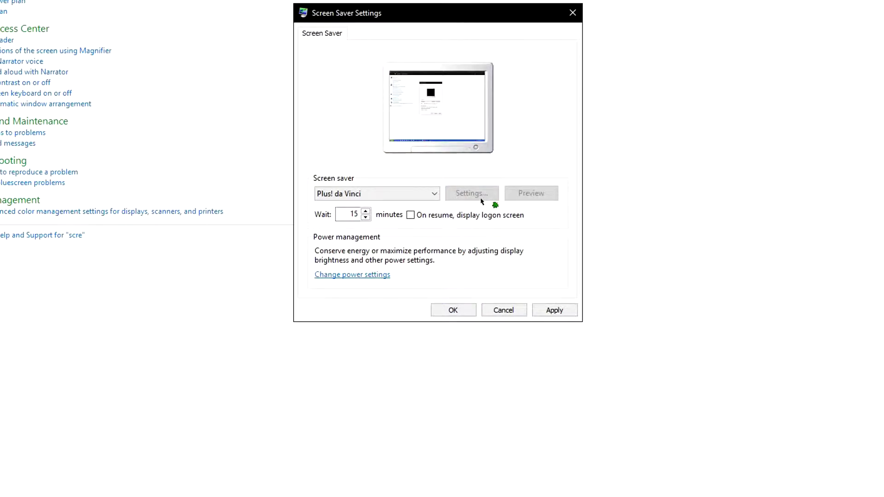
click(338, 138)
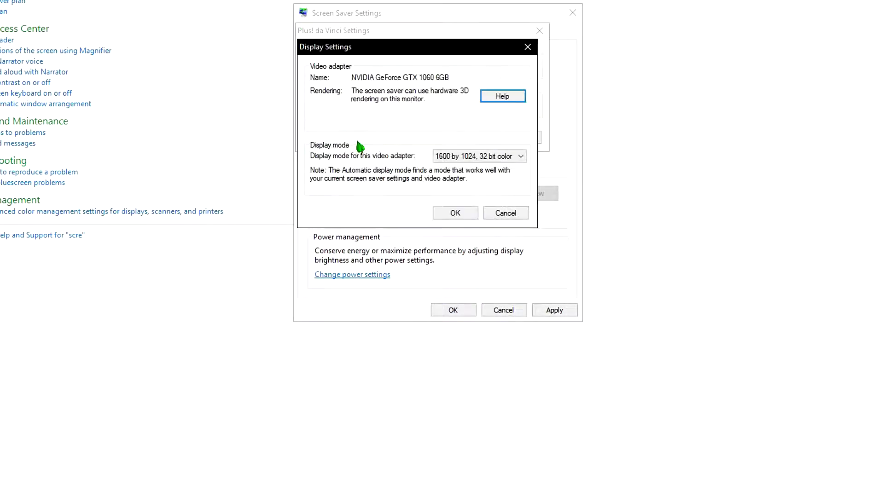
click(501, 158)
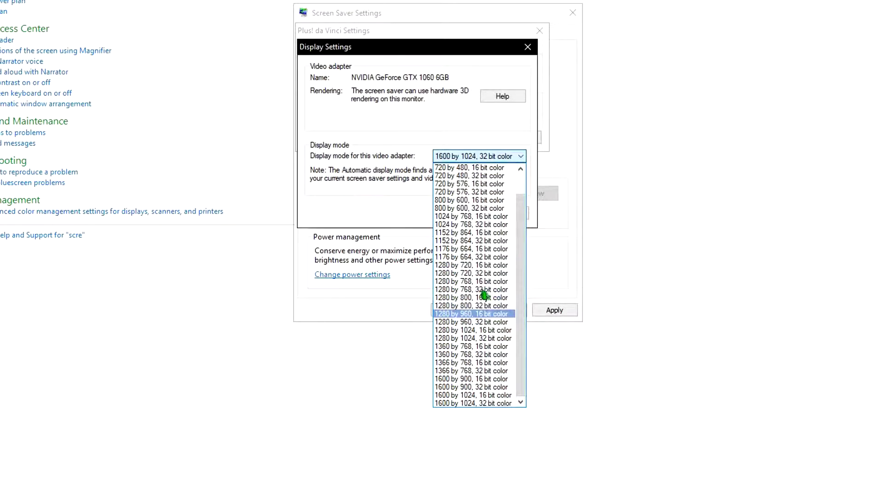
click(403, 59)
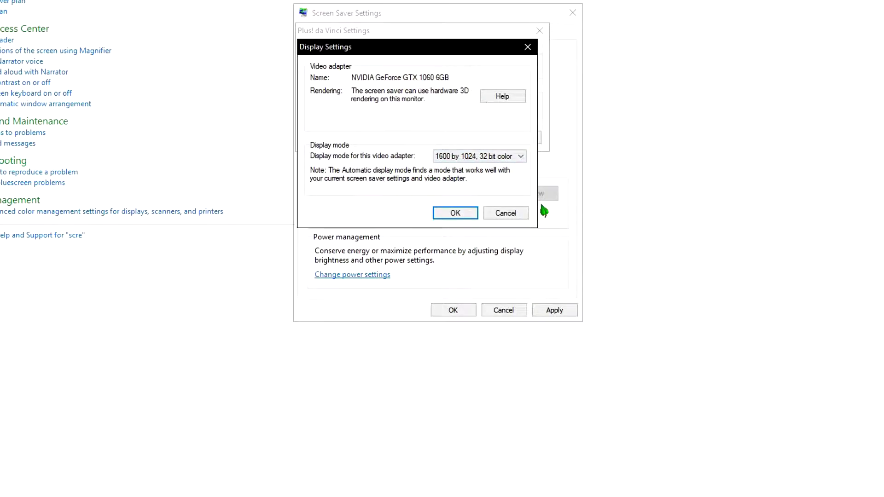
click(515, 214)
click(530, 139)
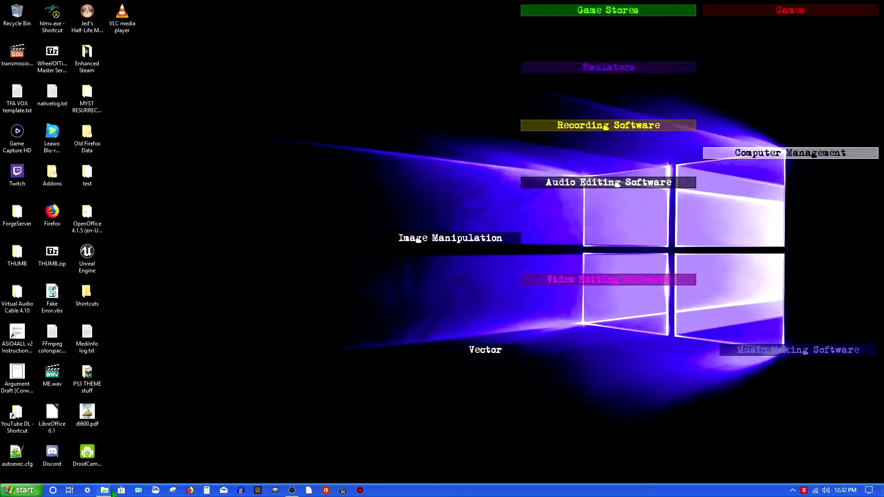
- Switch to File Explorer and open the C:\Windows\Web\Wallpaper folder
mouse_move(113, 492)
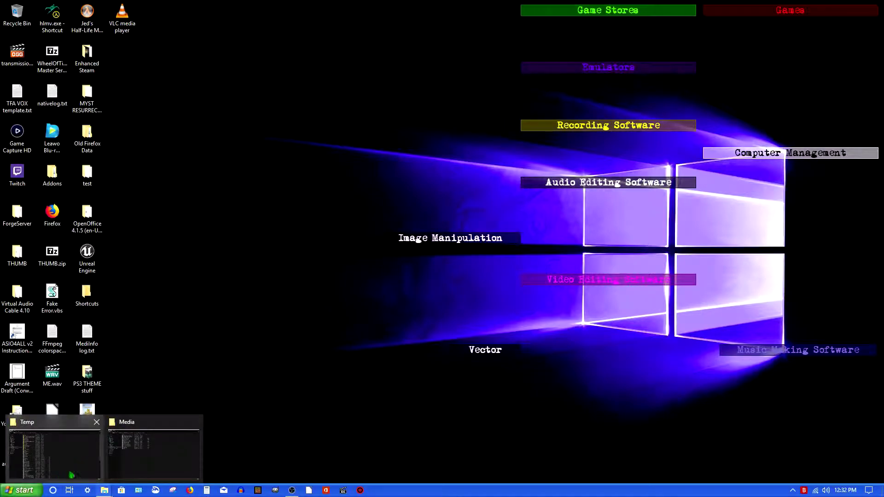
key(super+e)
scroll(152, 217, down, 4)
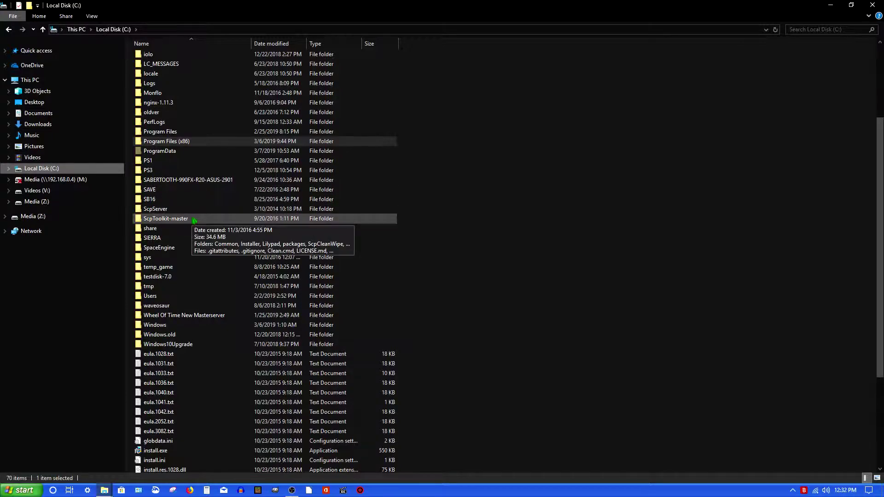
scroll(198, 217, down, 2)
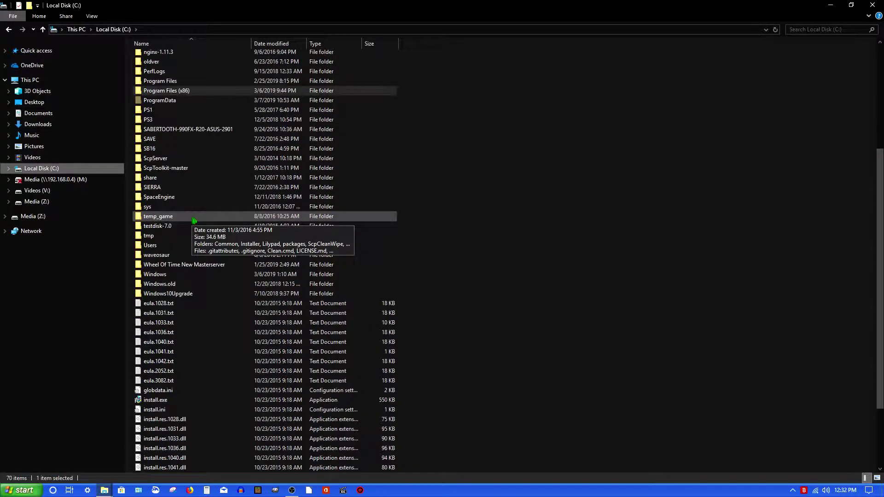
double_click(171, 278)
scroll(175, 281, down, 20)
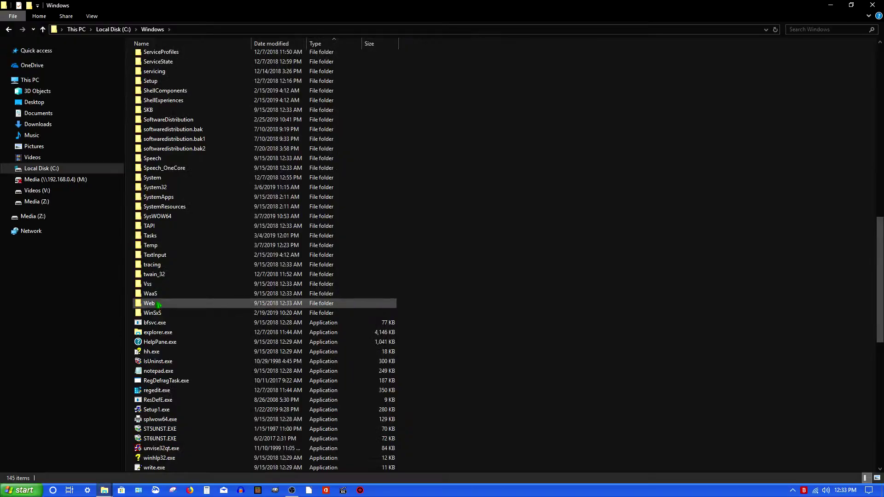
double_click(159, 304)
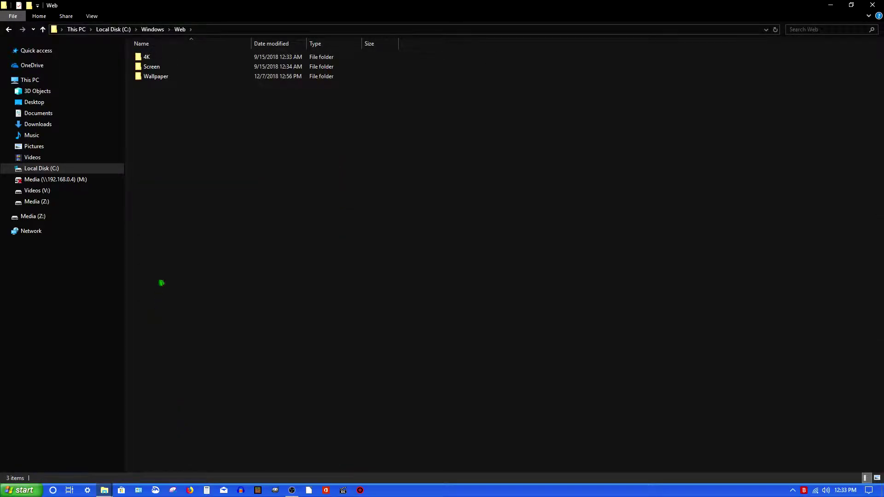
double_click(152, 76)
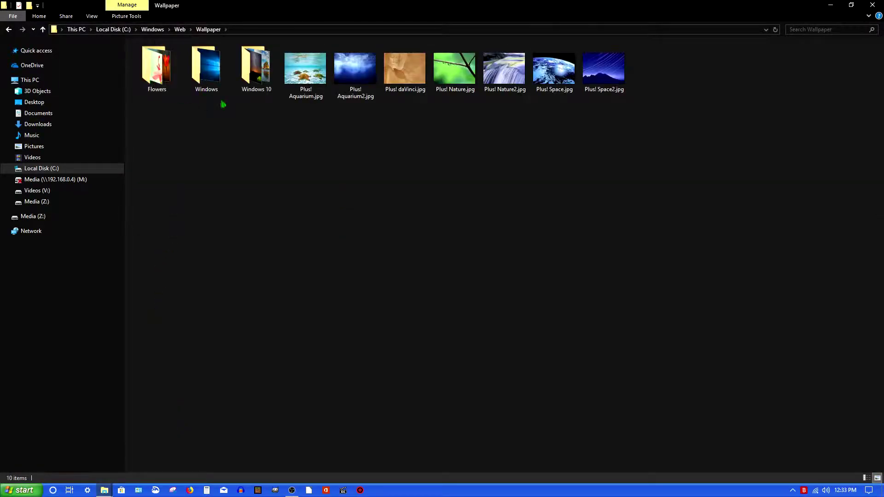
- Look over the Plus! wallpaper images and the actions available for Plus! Nature.jpg, and minimize the folder window
click(307, 68)
click(343, 68)
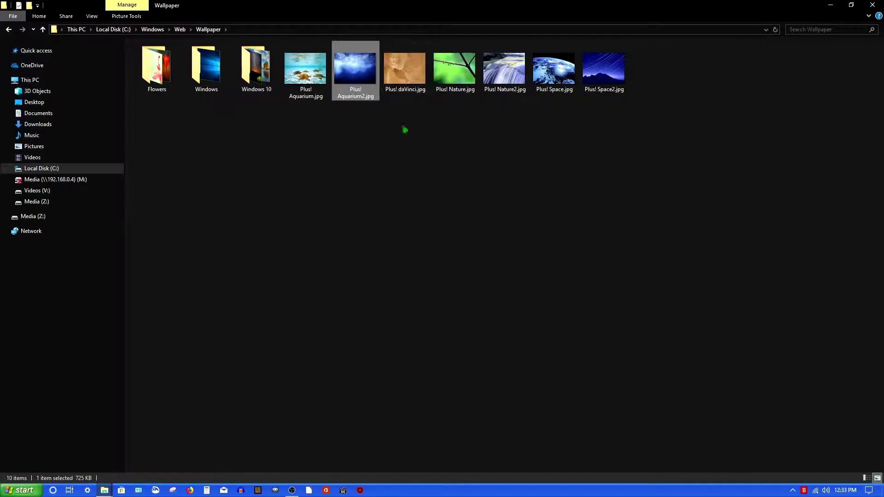
click(457, 81)
right_click(448, 79)
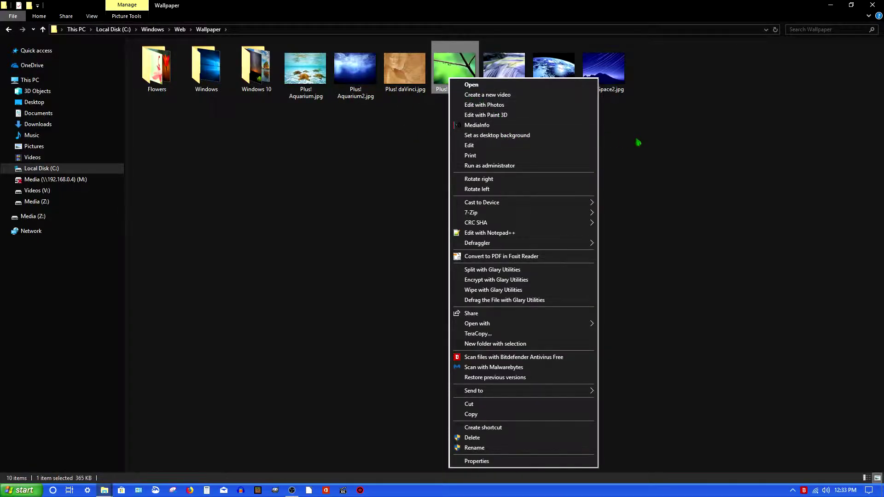
click(614, 141)
click(305, 69)
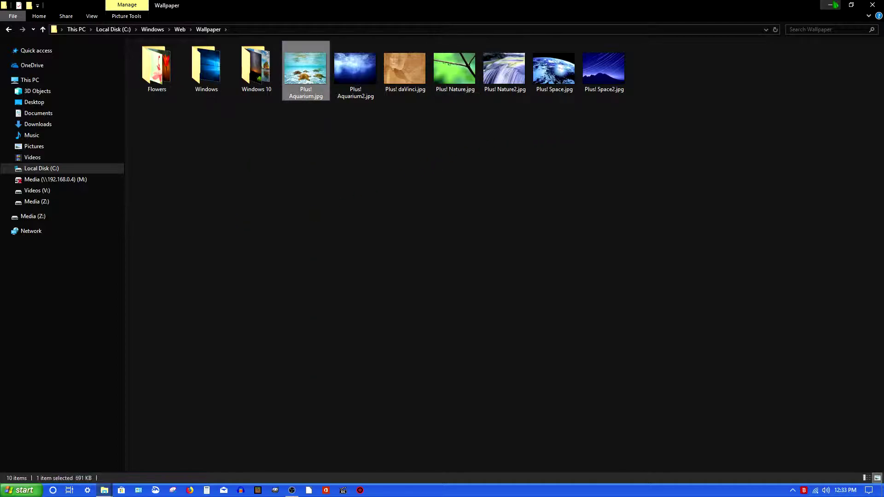
click(831, 4)
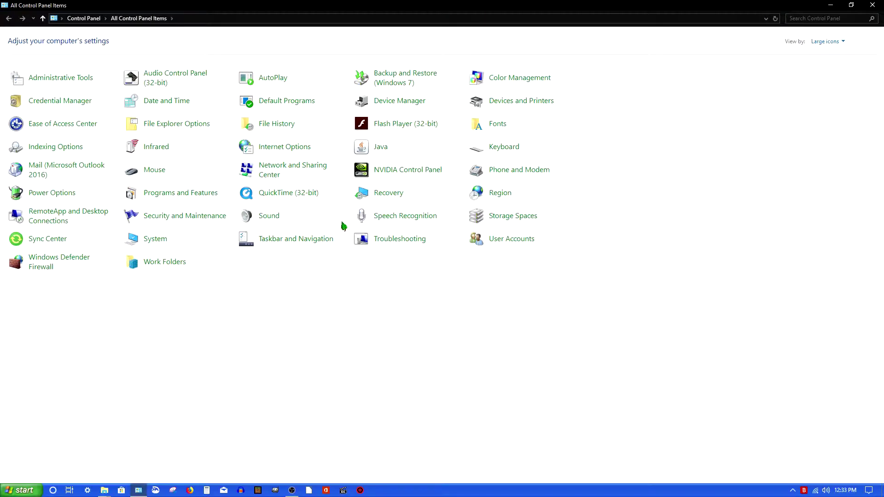
- Open the mouse pointer settings in Control Panel and check the available schemes and the Plus! Nature pointers
click(157, 172)
click(148, 129)
click(150, 156)
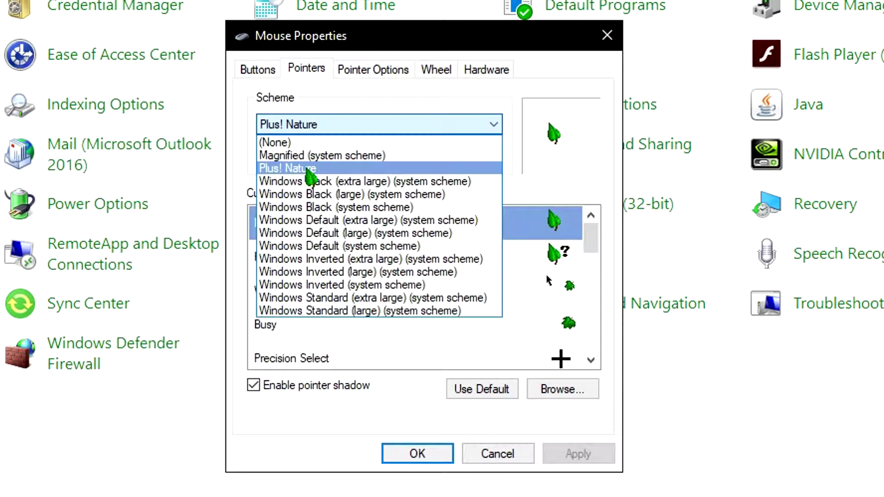
click(403, 105)
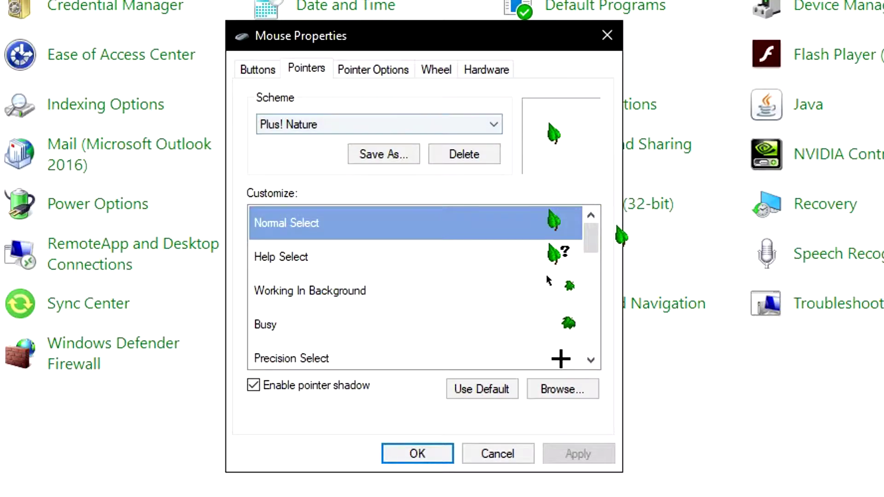
drag(592, 244, 412, 385)
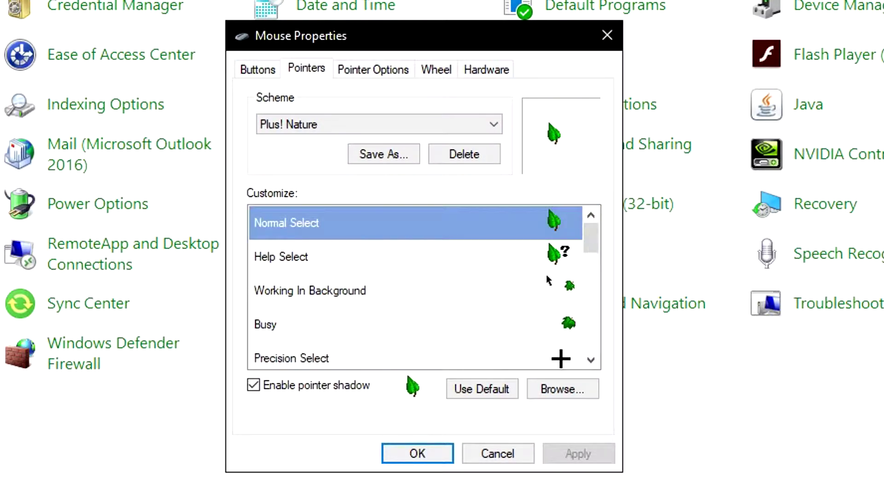
- Browse the Cursors folder for the Plus! cursor files
click(581, 396)
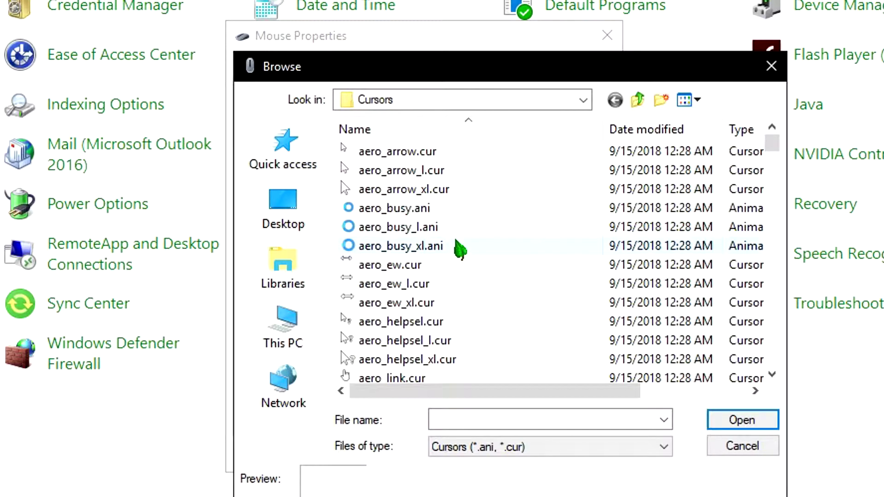
scroll(458, 210, down, 1)
scroll(430, 184, up, 1)
scroll(425, 230, down, 4)
scroll(469, 237, up, 3)
scroll(430, 227, down, 7)
scroll(431, 227, down, 20)
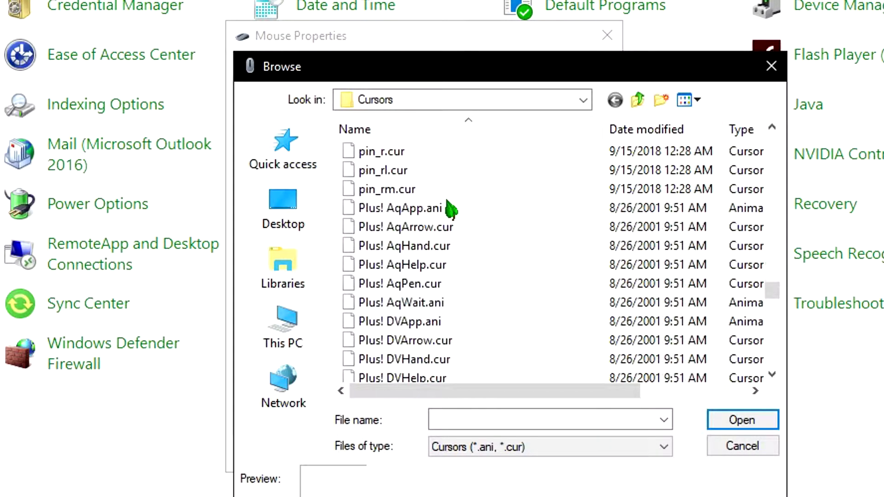
scroll(415, 239, down, 4)
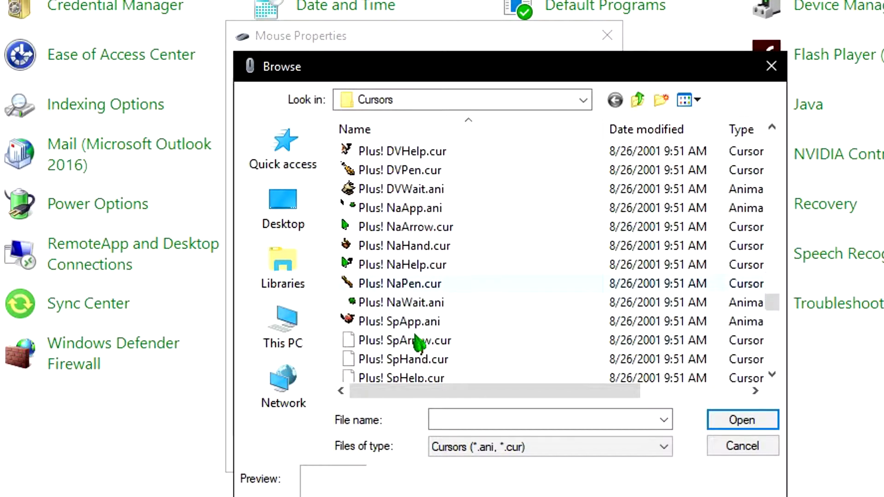
scroll(419, 343, down, 3)
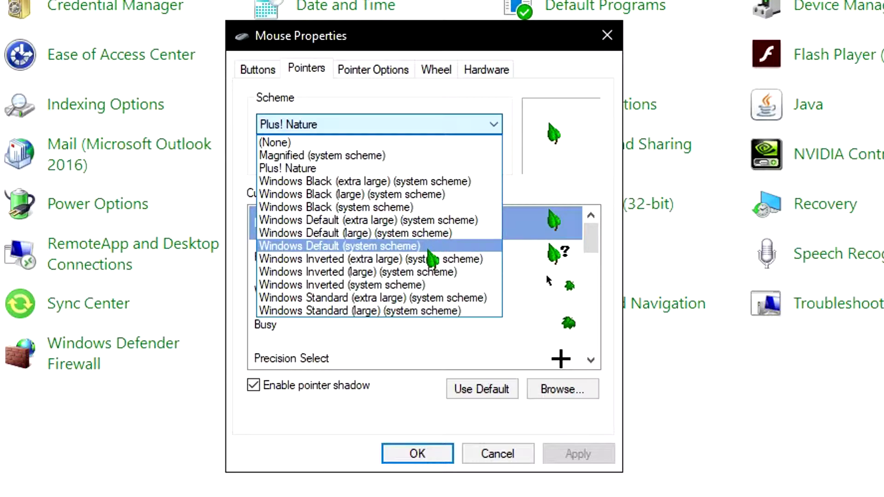
- Choose the Windows Default (system scheme) pointers and preview Plus! AqArrow.cur as the Normal Select cursor
click(431, 248)
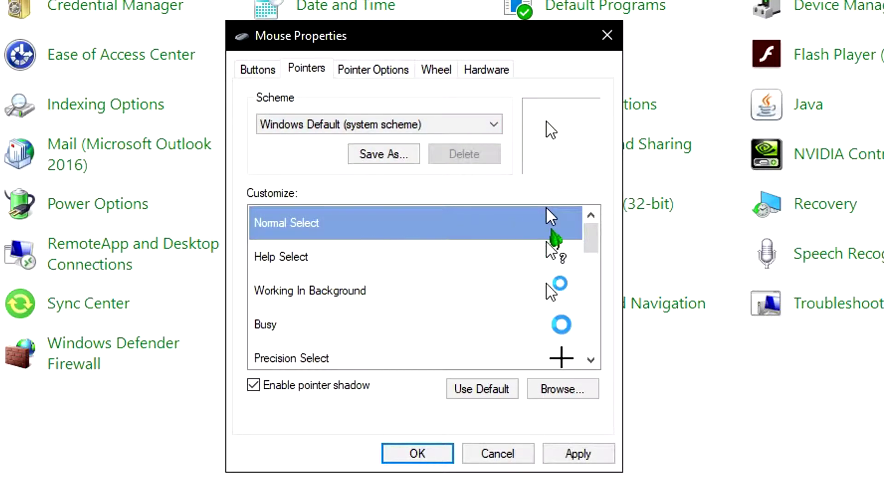
click(559, 389)
scroll(444, 285, down, 4)
scroll(444, 286, down, 20)
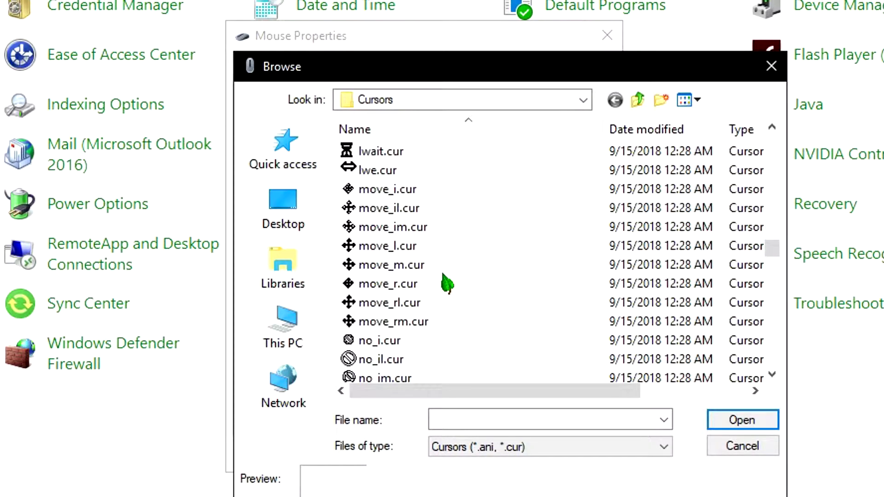
scroll(446, 283, down, 3)
scroll(445, 282, up, 2)
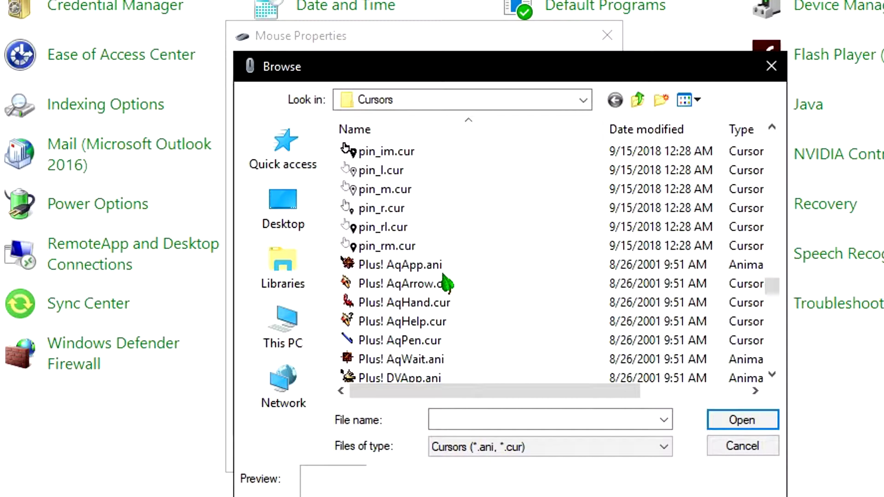
click(384, 283)
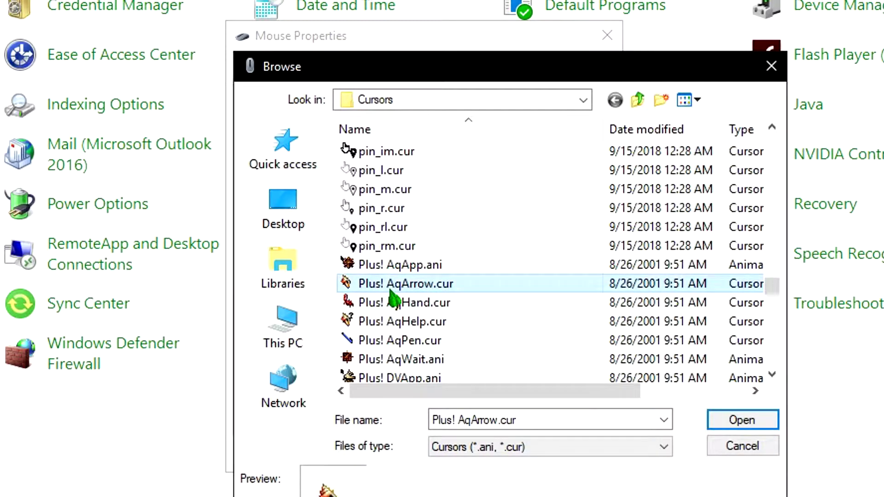
- Preview the Plus! SpArrow.cur cursor, and cancel both the cursor browser and Mouse Properties without saving
scroll(399, 286, down, 1)
scroll(463, 256, down, 3)
click(446, 244)
scroll(437, 244, up, 20)
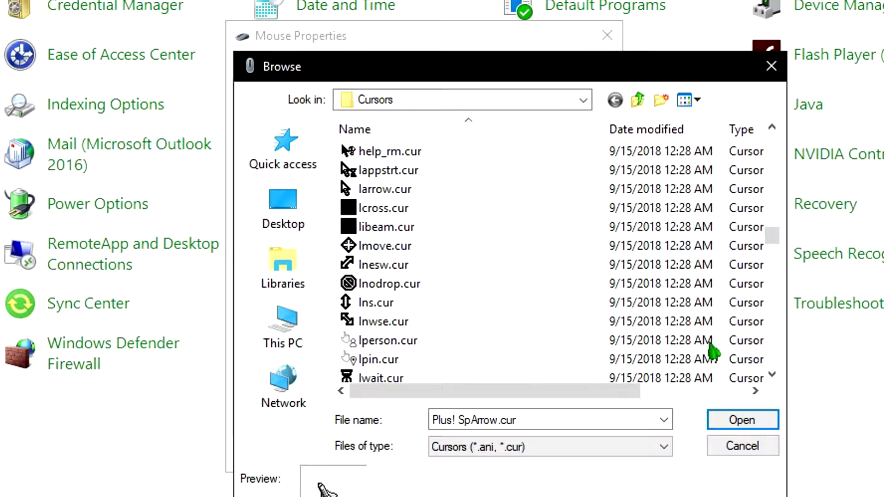
click(741, 446)
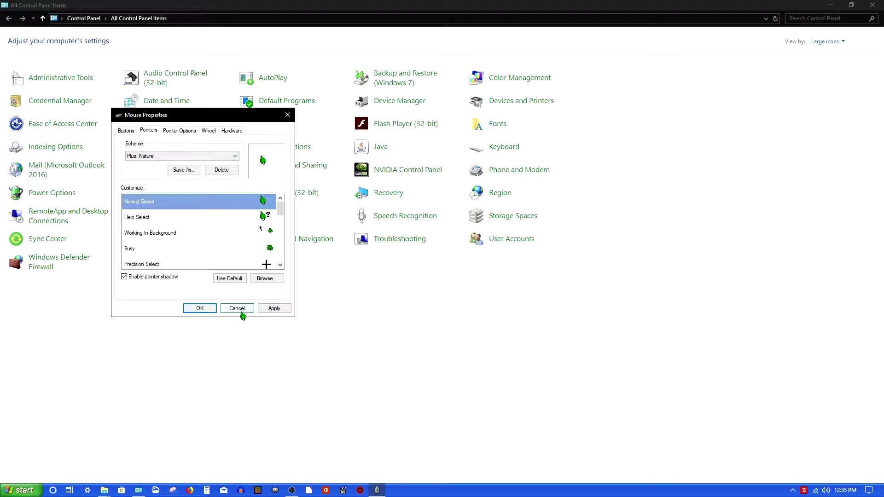
scroll(237, 231, down, 5)
scroll(236, 232, up, 5)
click(249, 311)
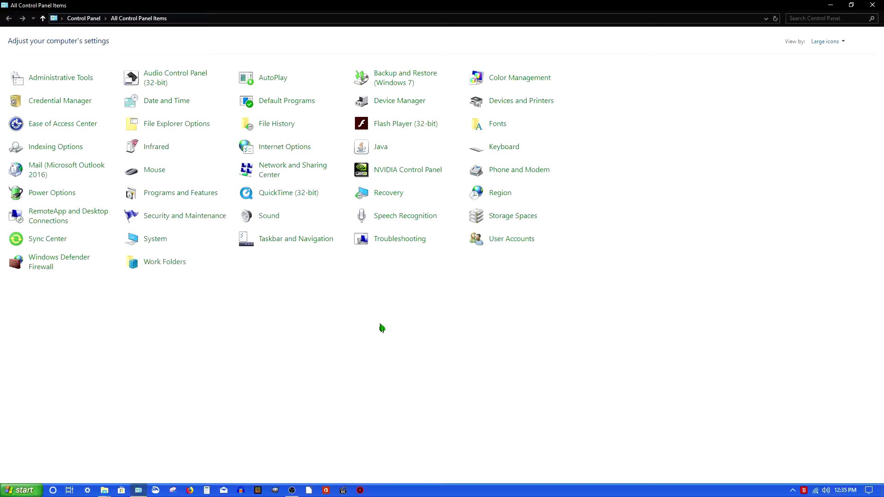
- Minimize Control Panel, switch to Windows Media Player and reposition its window on the desktop
click(830, 5)
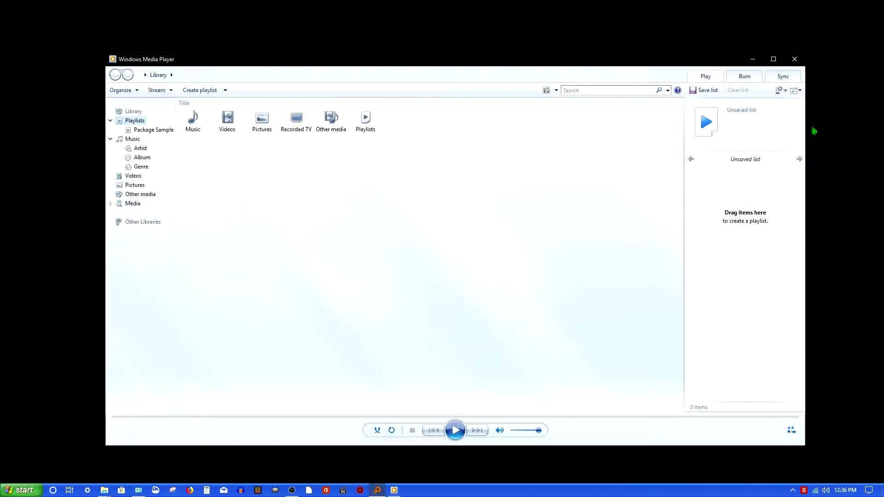
drag(603, 69, 567, 48)
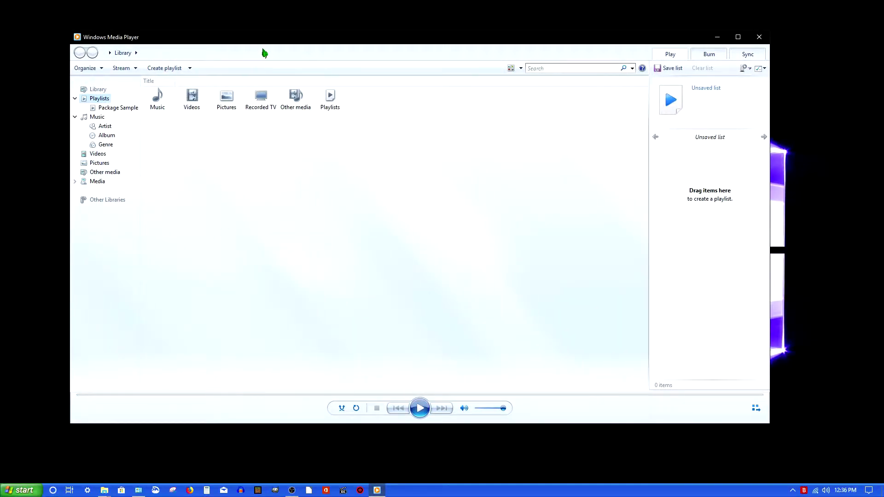
drag(274, 48, 318, 67)
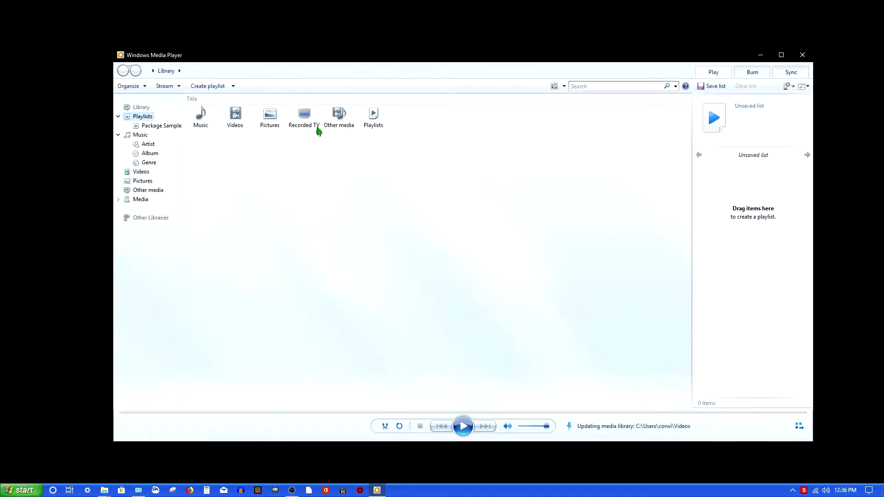
mouse_move(385, 64)
mouse_down()
mouse_move(339, 56)
mouse_move(360, 50)
mouse_move(342, 59)
mouse_move(361, 53)
mouse_move(350, 59)
mouse_move(394, 66)
mouse_up()
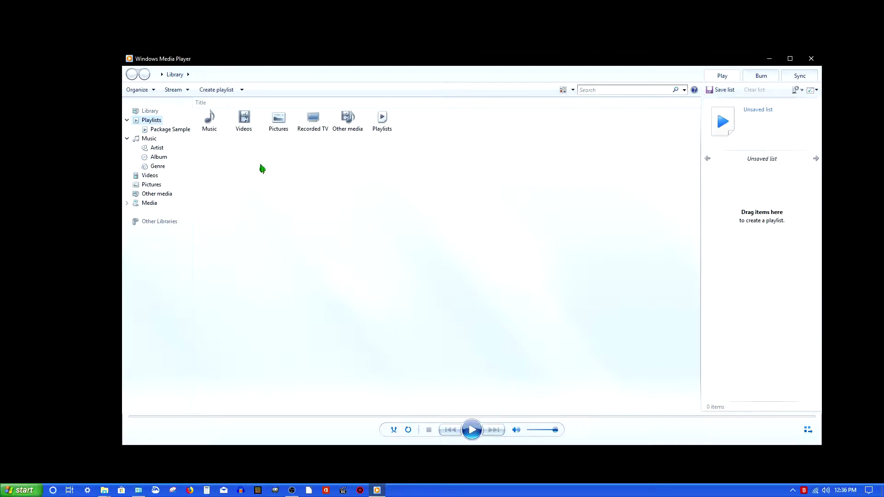
- Switch the player from Library view to Skin mode and enlarge the skin window in width and height
right_click(331, 426)
click(325, 400)
right_click(324, 424)
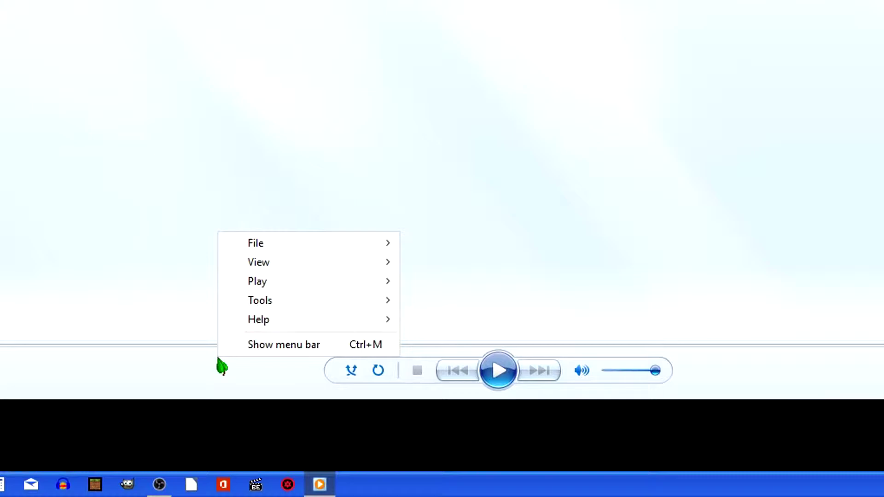
mouse_move(310, 266)
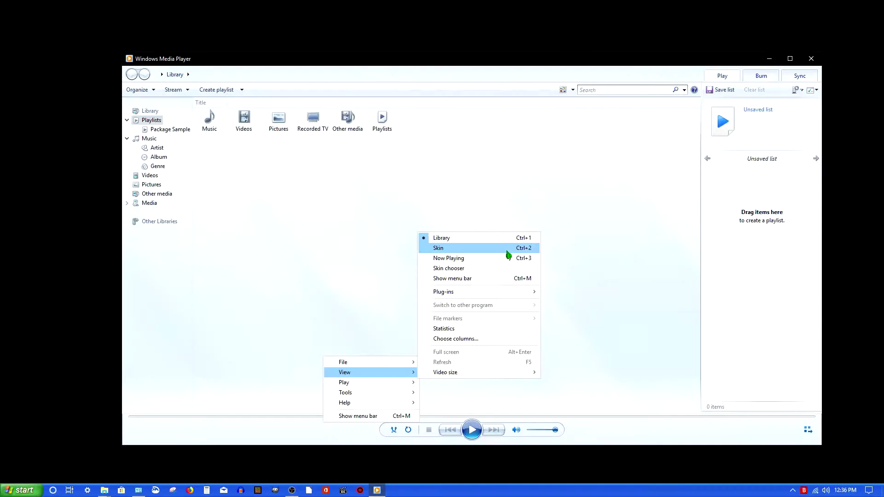
click(565, 29)
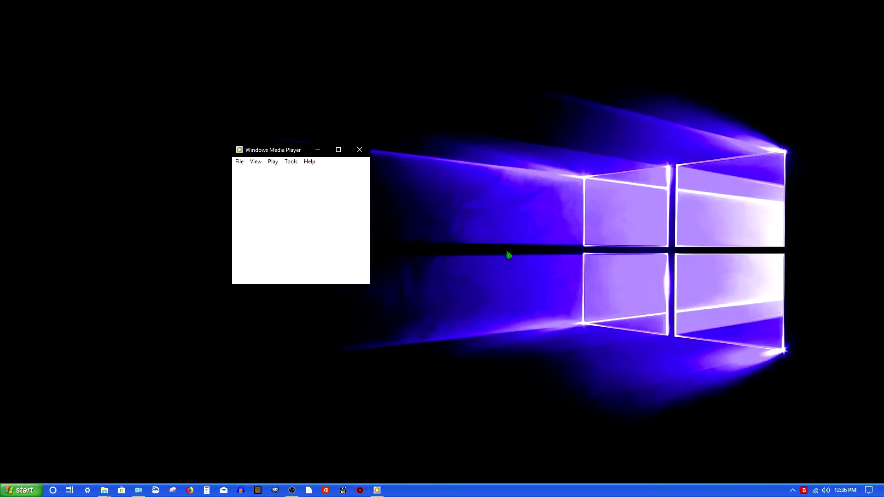
drag(370, 203, 596, 204)
drag(464, 286, 469, 389)
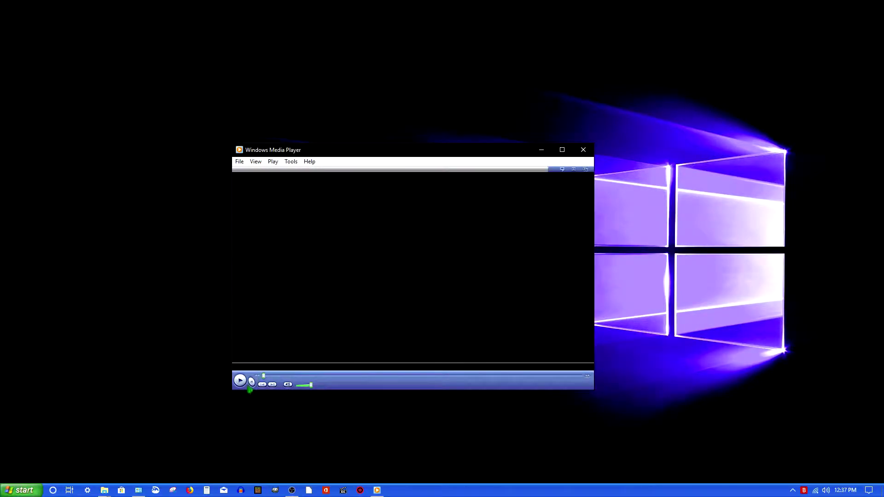
- Open the skin chooser and preview the Plus! Aquarium, Plus! da Vinci, Plus! Nature, Plus! Space and Revert skins
click(268, 136)
click(268, 136)
click(272, 136)
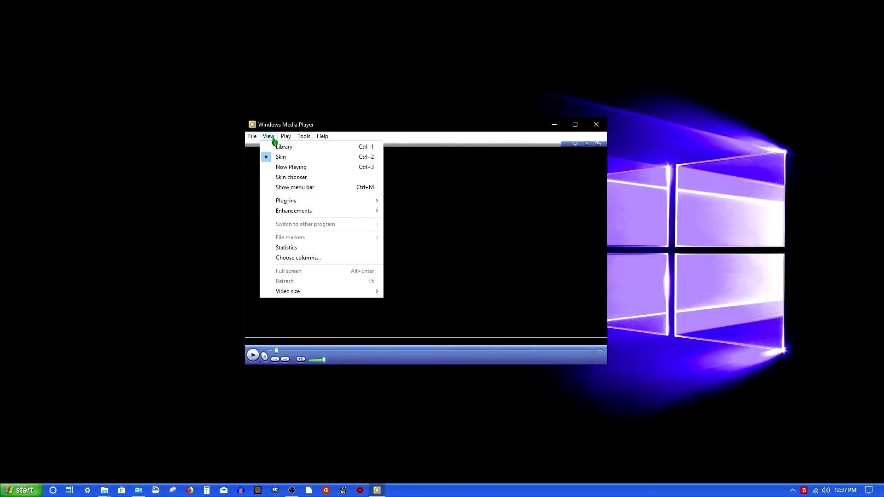
click(284, 179)
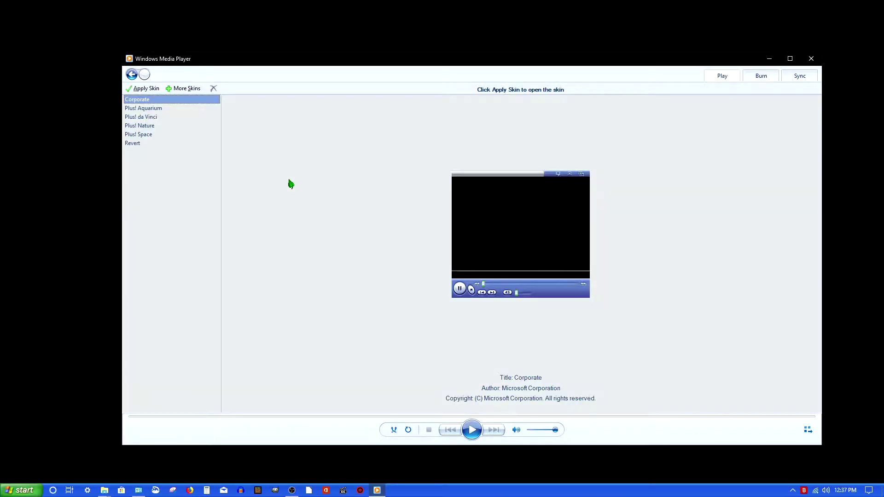
click(141, 109)
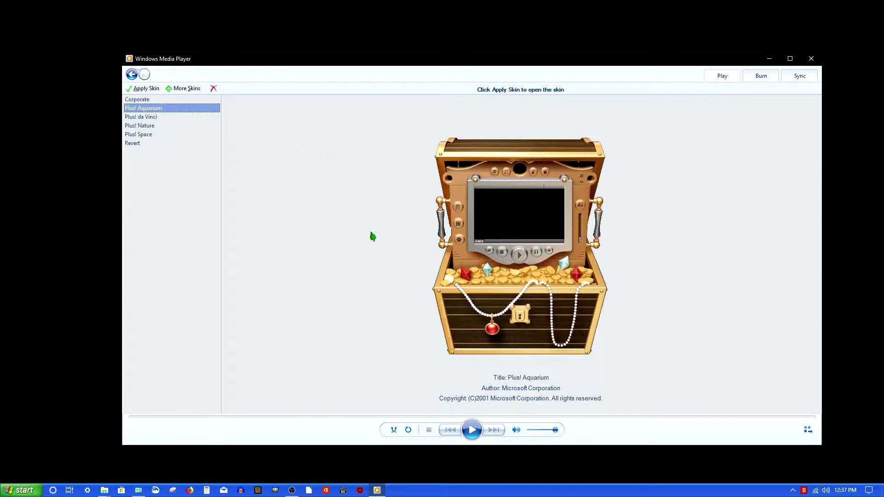
click(151, 118)
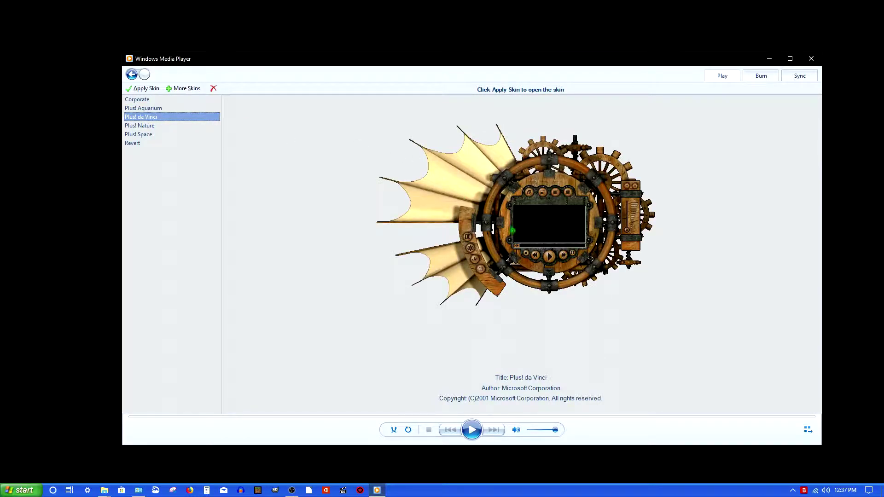
click(141, 126)
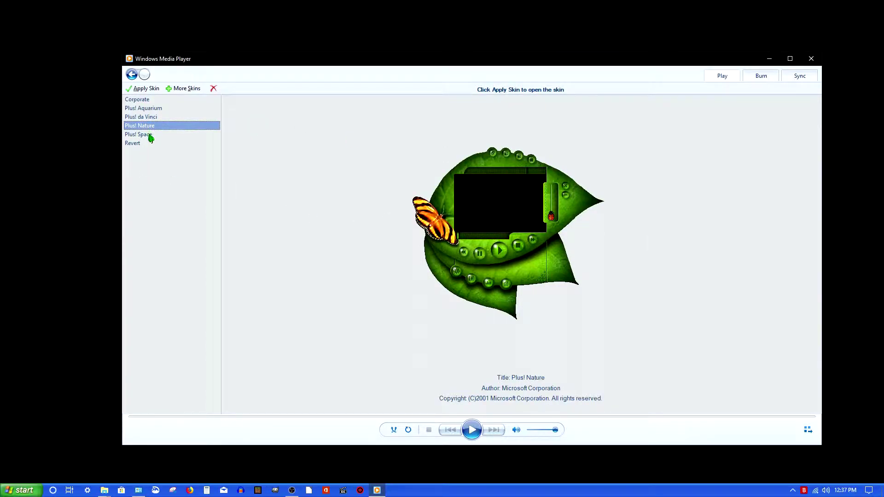
click(150, 135)
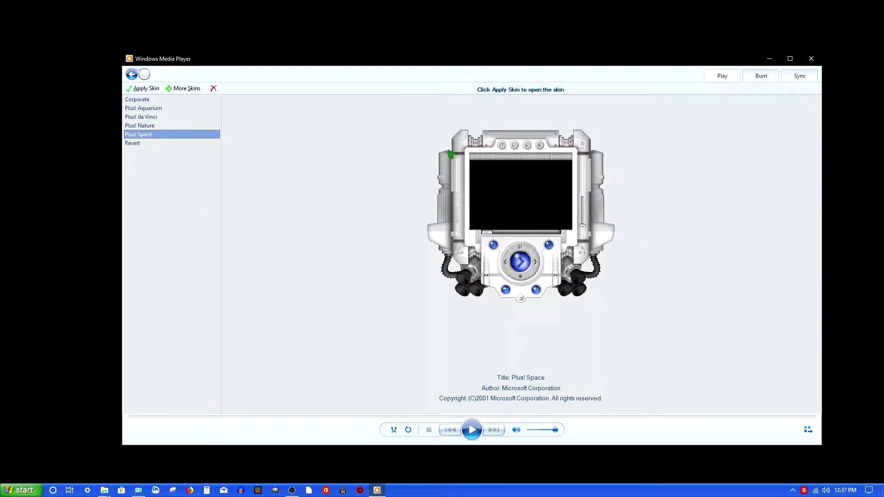
click(140, 146)
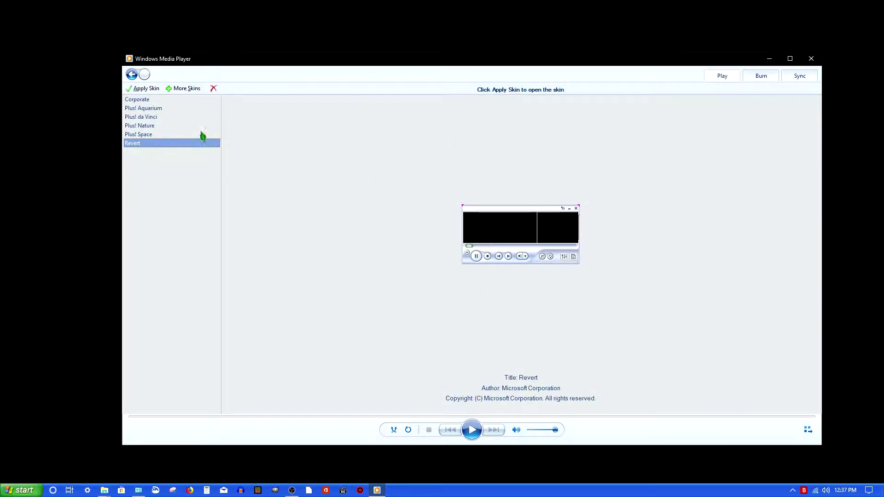
- Apply the Plus! Space skin, enlarge its video display and move the player on the desktop
click(143, 137)
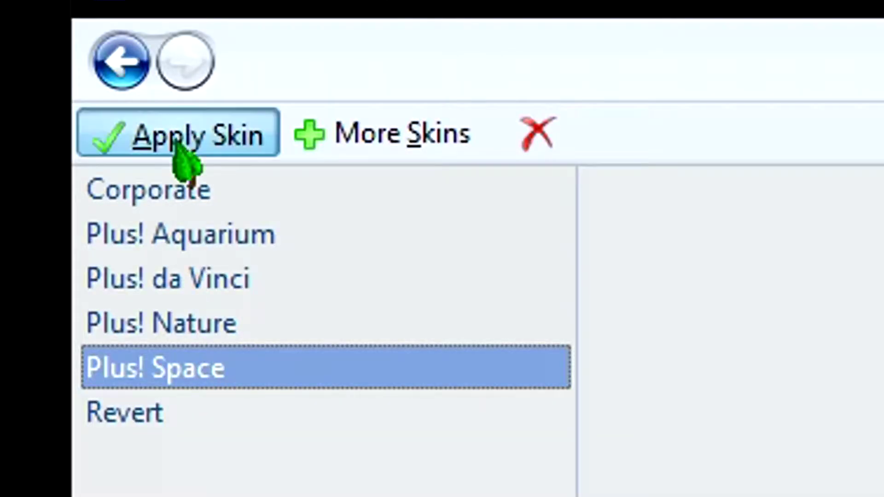
click(143, 89)
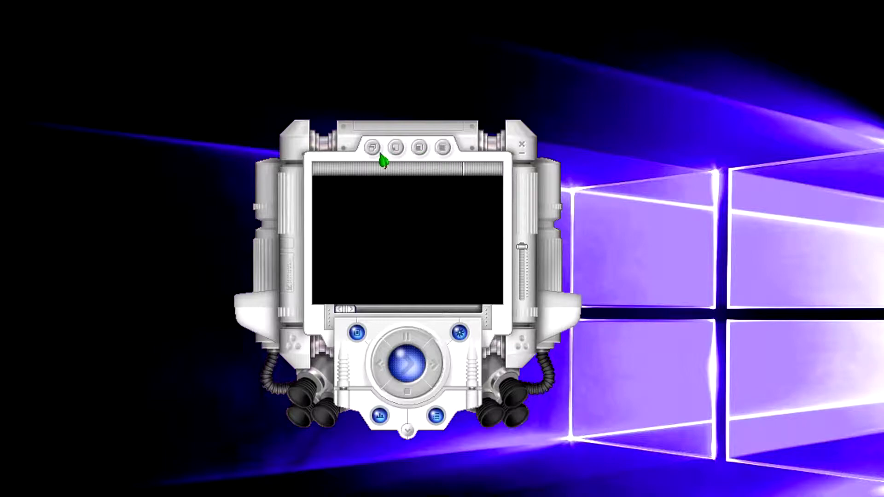
click(426, 150)
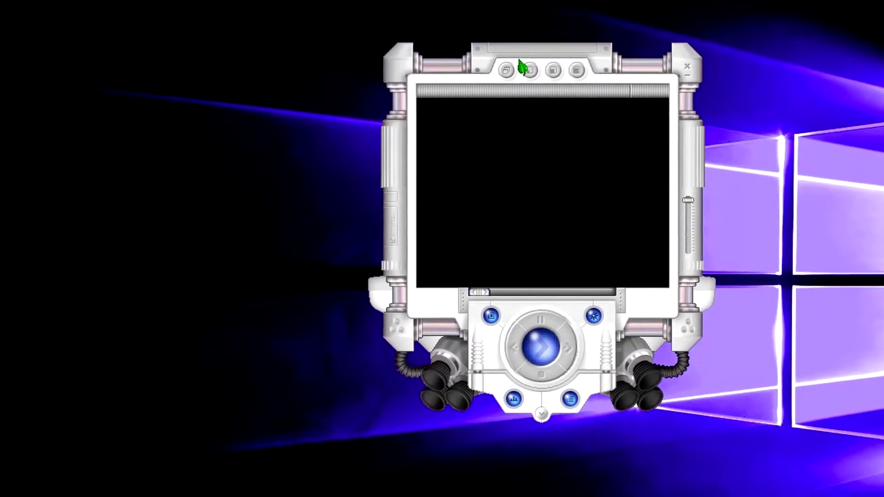
drag(482, 88, 274, 177)
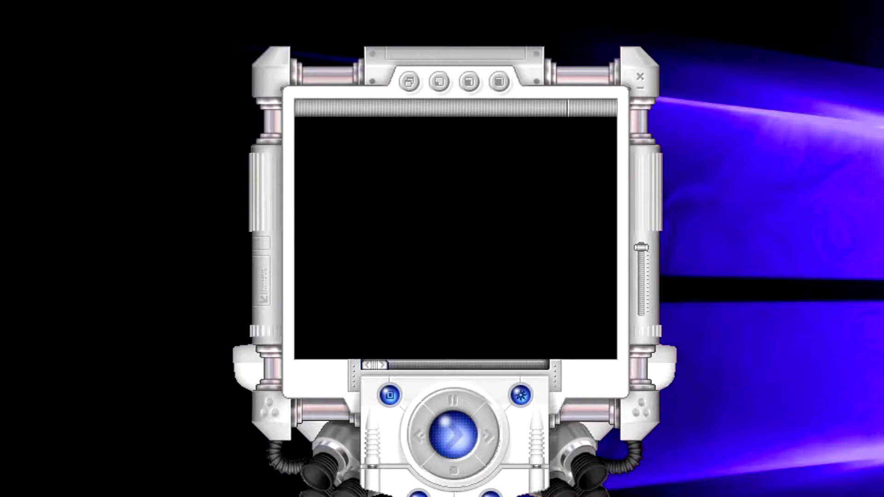
- Play an audio track from the Temp folder and show the Plus! visualization Oddworld: Munch's Oddysee
mouse_move(105, 490)
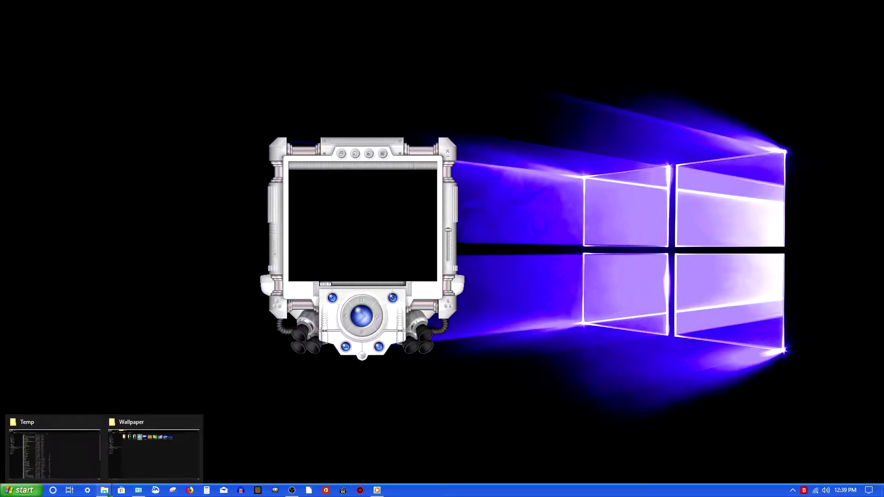
click(89, 458)
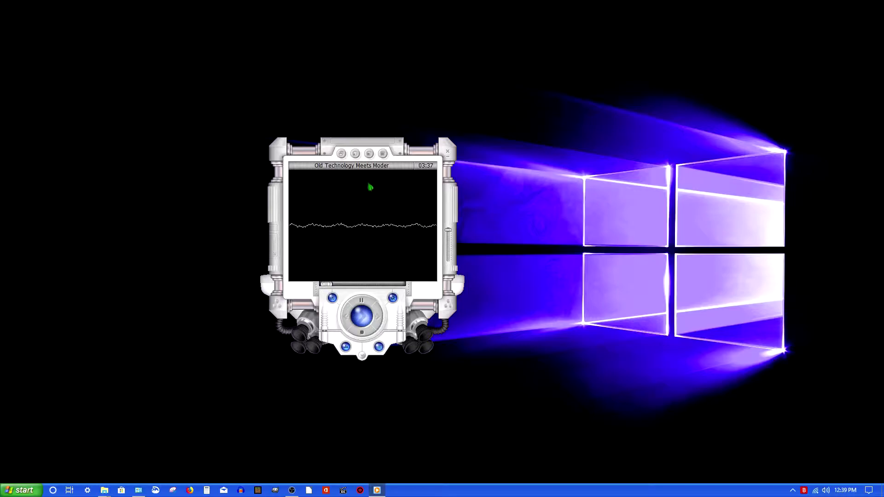
right_click(364, 343)
mouse_move(398, 362)
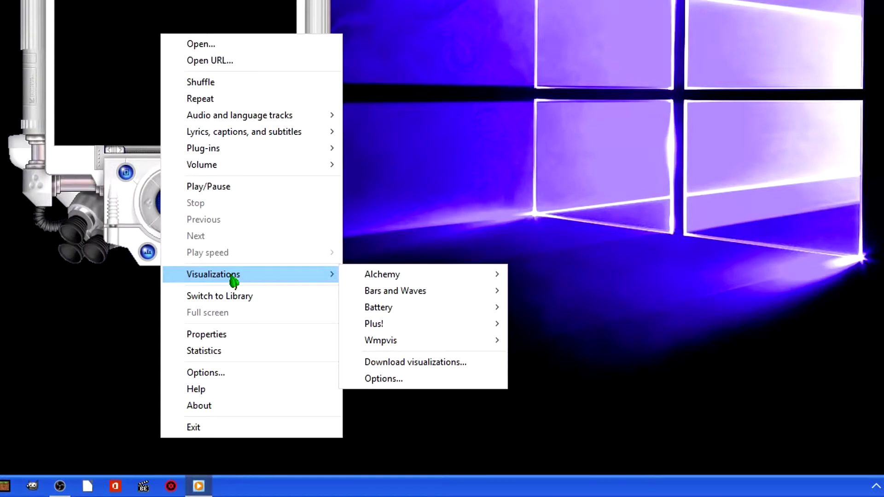
mouse_move(424, 323)
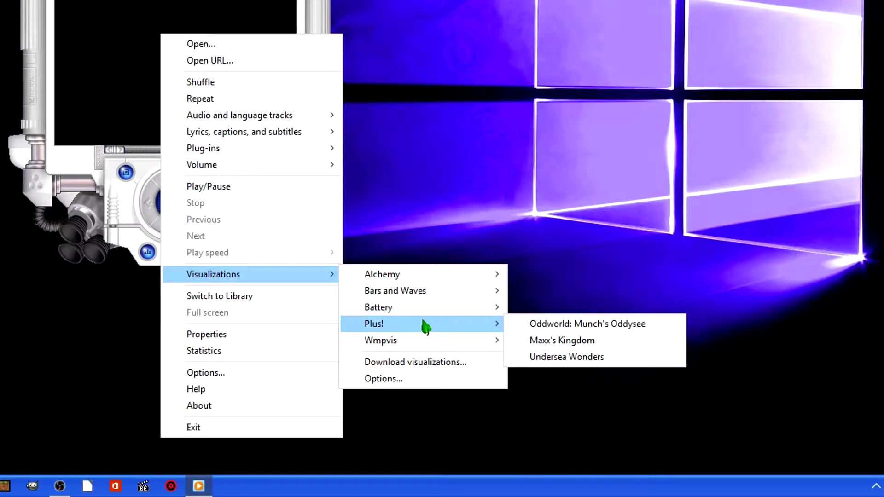
click(543, 328)
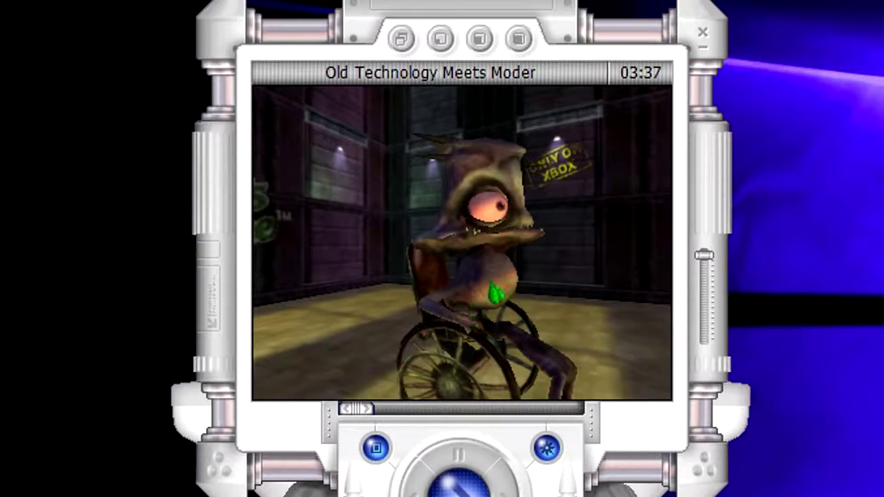
- Change the Plus! visualization to Maxx's Kingdom and skip to about a quarter of the way through the track
right_click(456, 339)
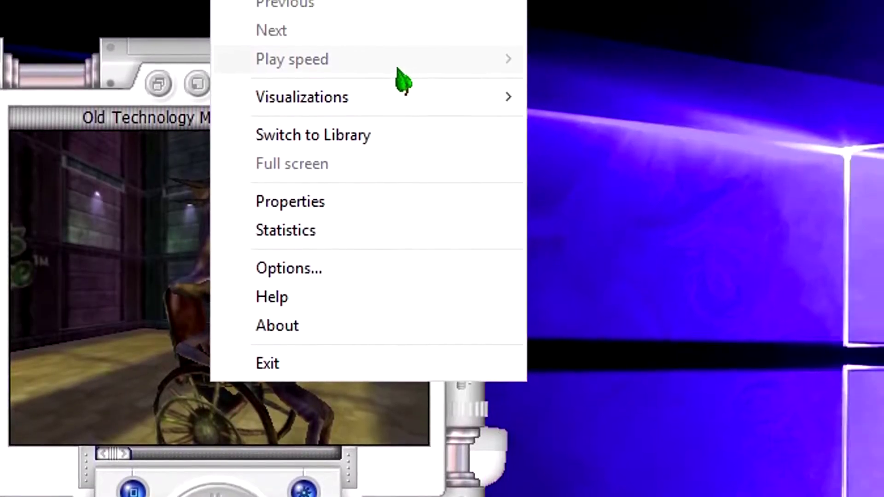
mouse_move(425, 109)
mouse_move(745, 186)
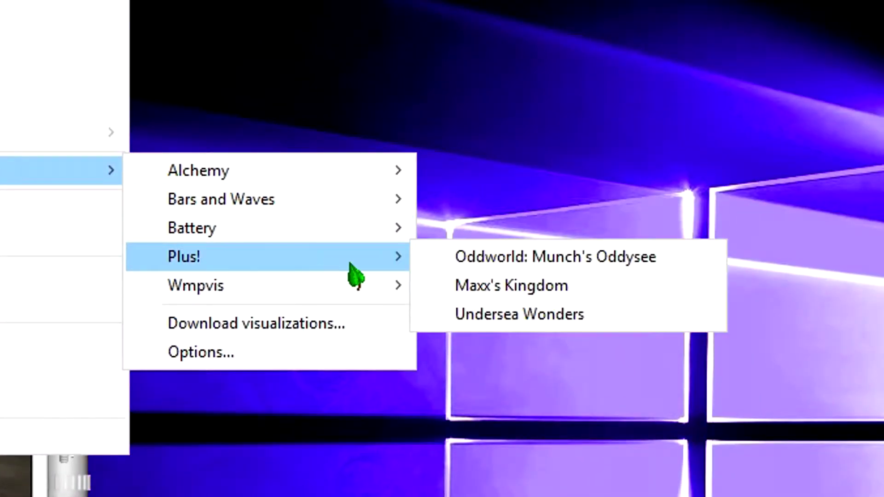
click(553, 289)
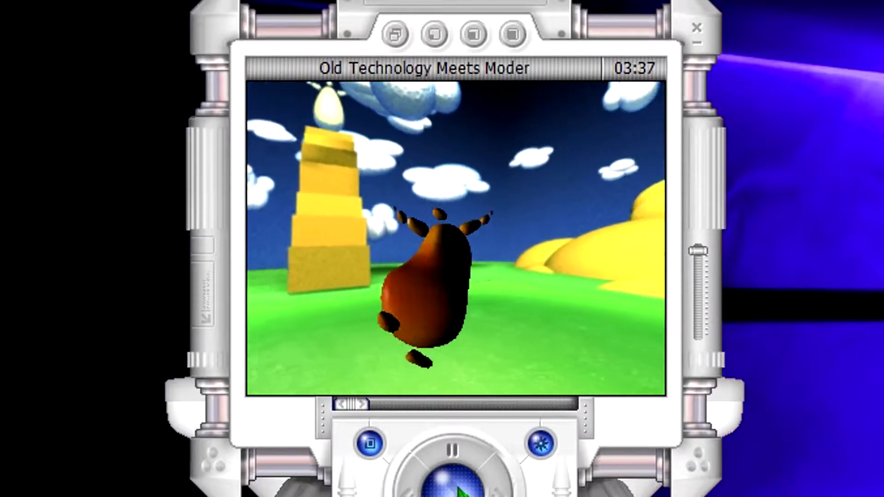
click(420, 412)
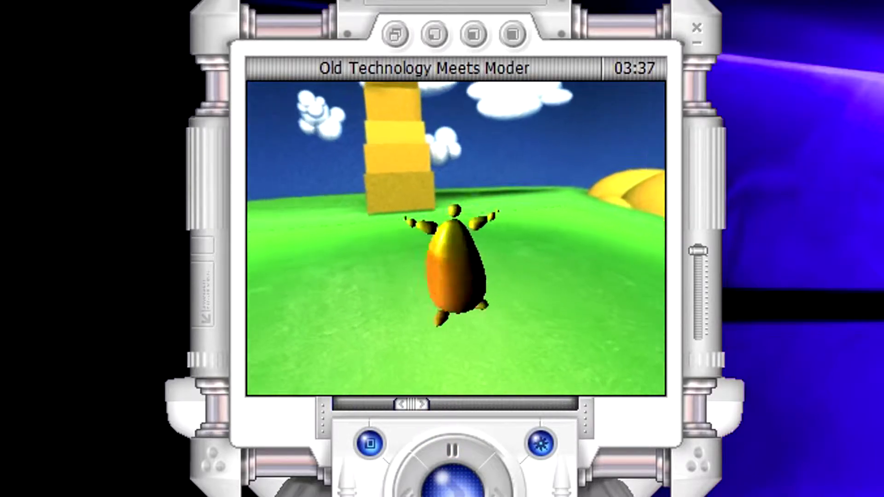
- Change the Plus! visualization to Undersea Wonders and skip to about the middle of the track
right_click(467, 264)
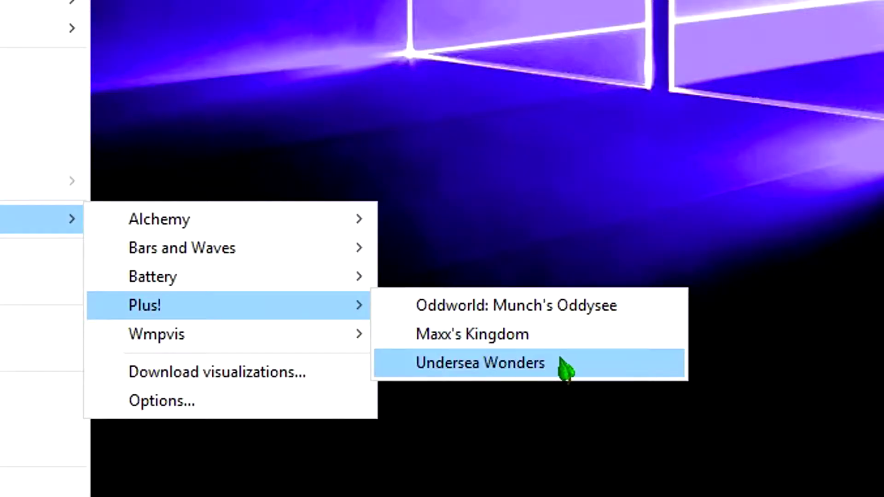
click(561, 364)
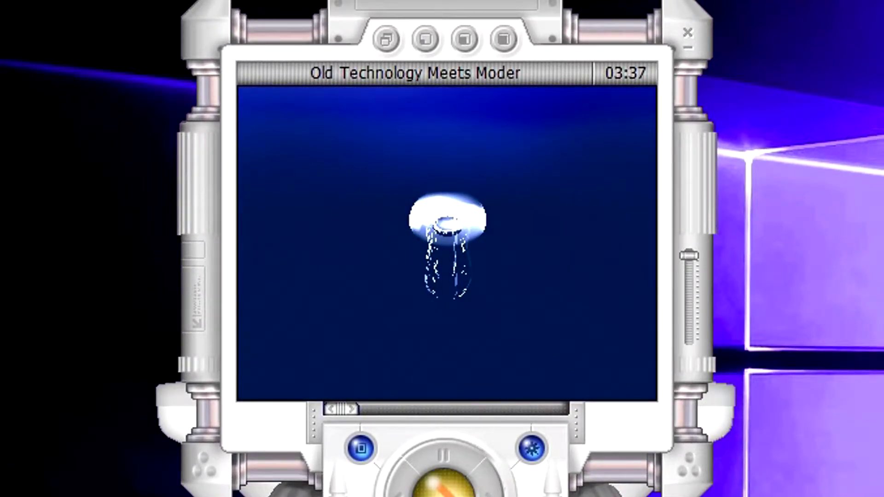
click(452, 408)
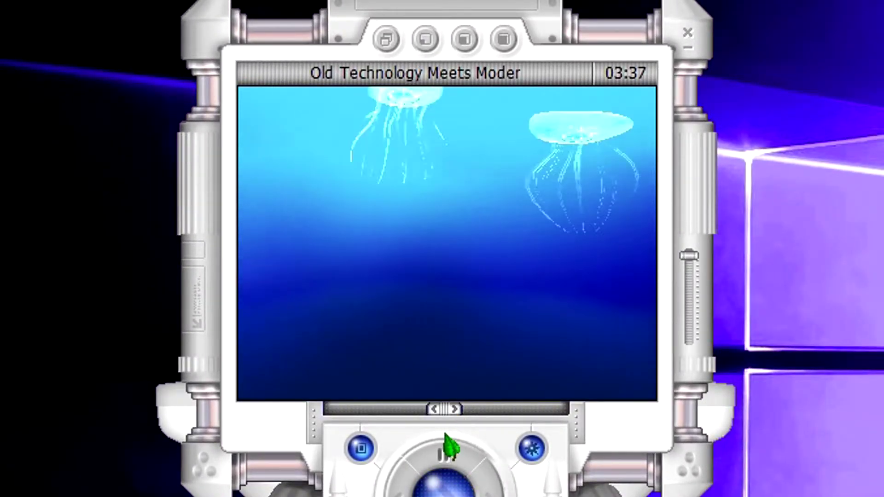
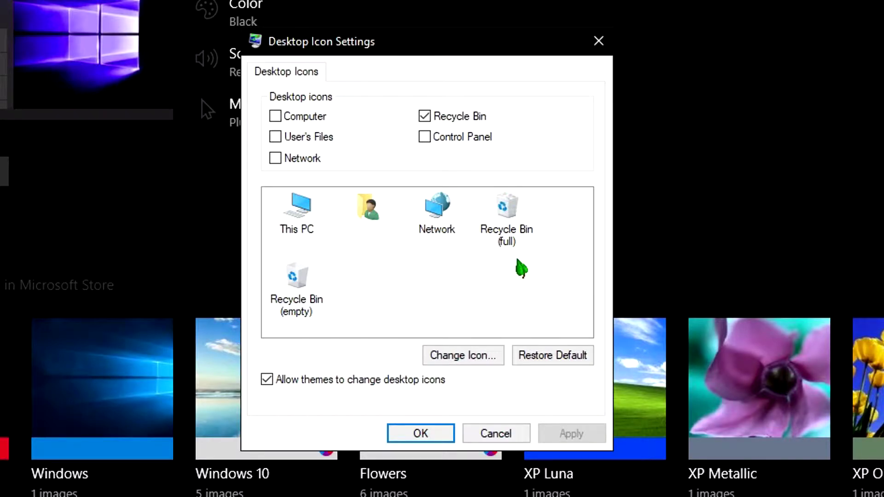
- Start changing the full Recycle Bin's icon and browse for a file, showing only Icons (*.ico)
click(515, 242)
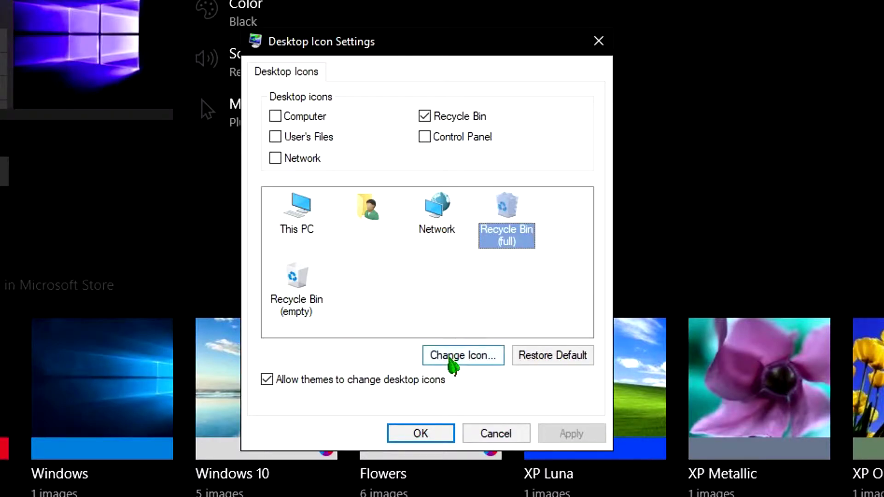
click(463, 359)
mouse_move(347, 399)
mouse_down()
mouse_move(542, 398)
mouse_move(344, 399)
mouse_up()
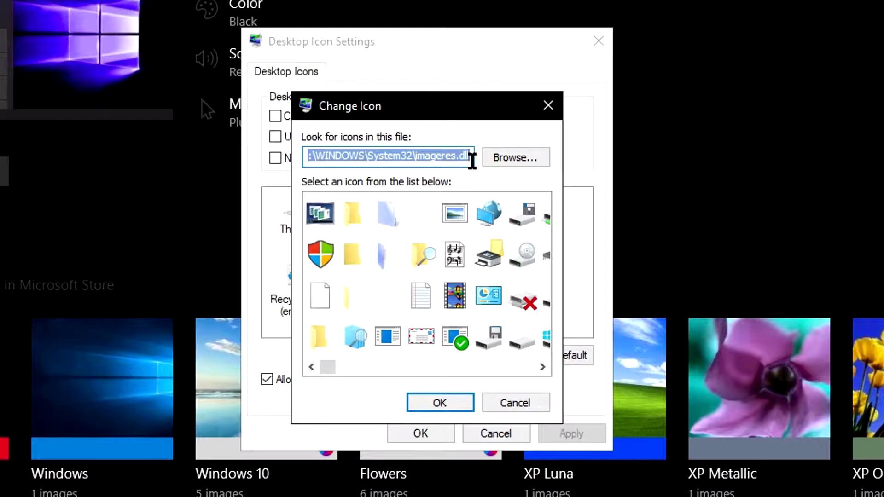
click(509, 164)
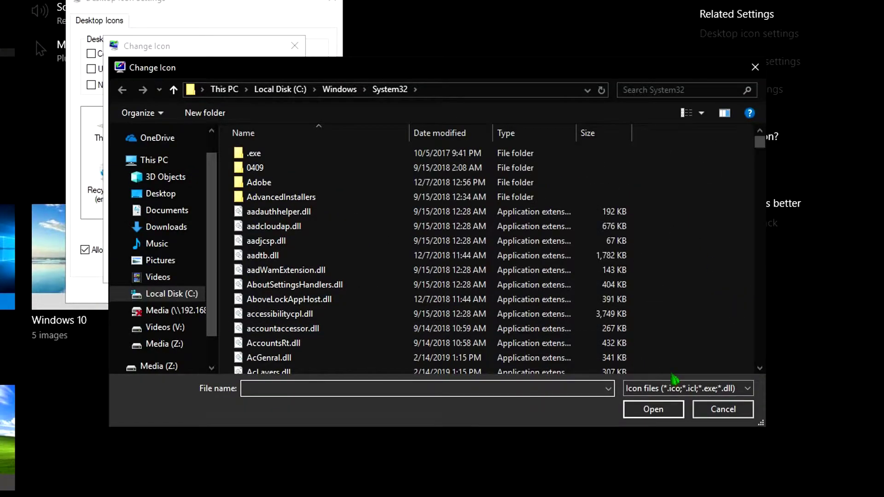
click(682, 389)
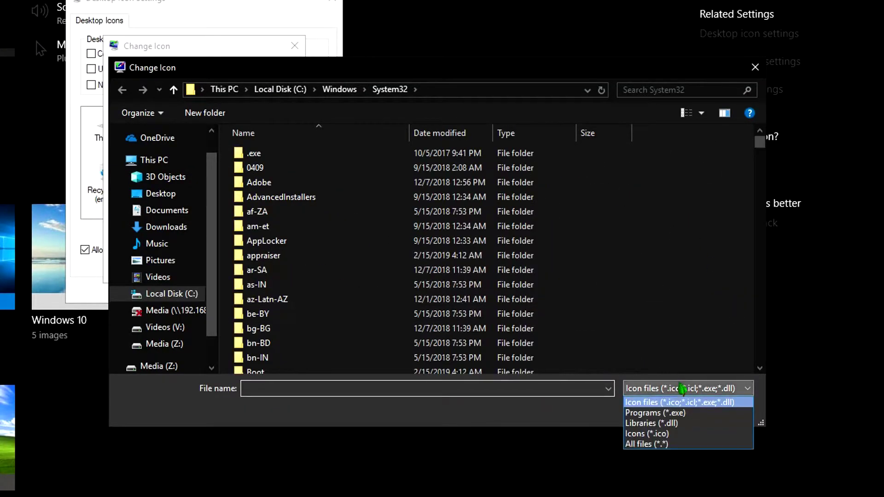
click(646, 433)
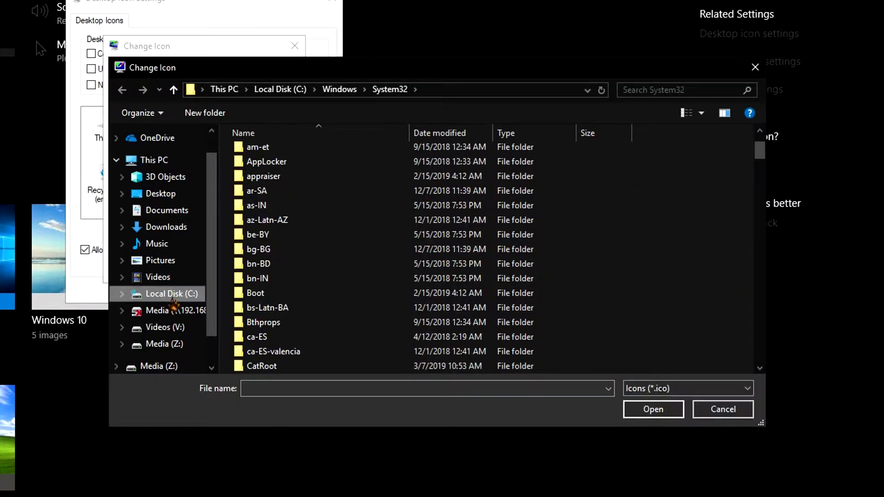
- Browse to C:\Windows\Resources\Themes and view the Recycle Bin icons in the Plus! Aquarium folder
click(173, 294)
scroll(286, 292, down, 1)
scroll(286, 346, up, 1)
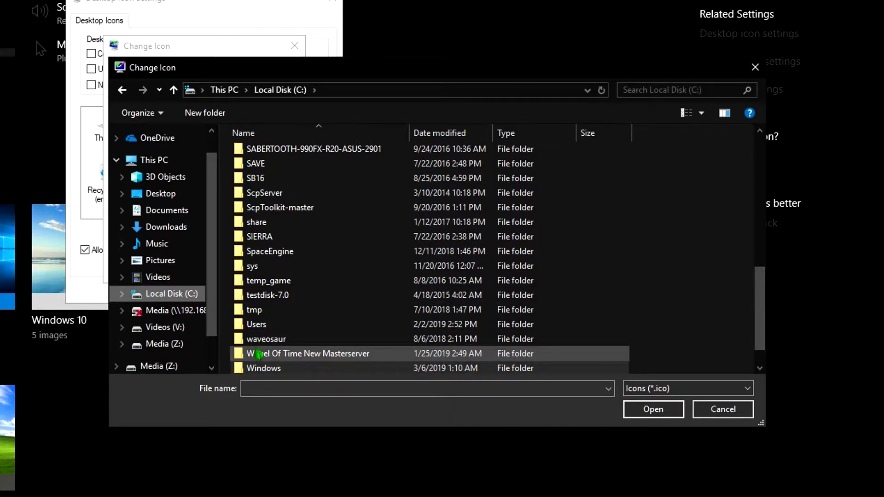
scroll(273, 357, down, 1)
double_click(272, 340)
scroll(270, 349, down, 13)
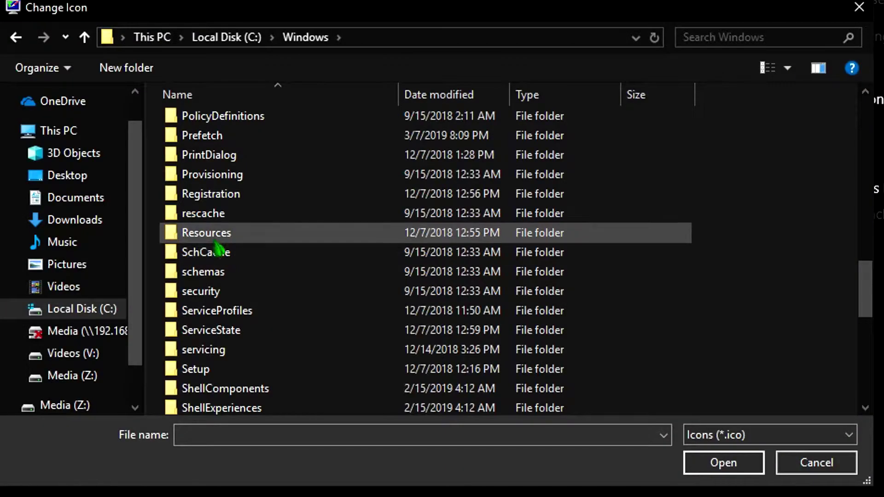
double_click(214, 240)
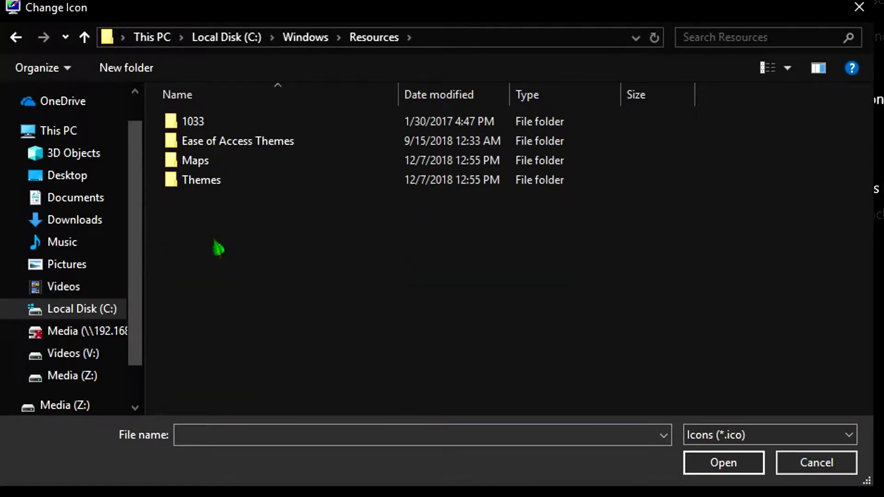
double_click(215, 182)
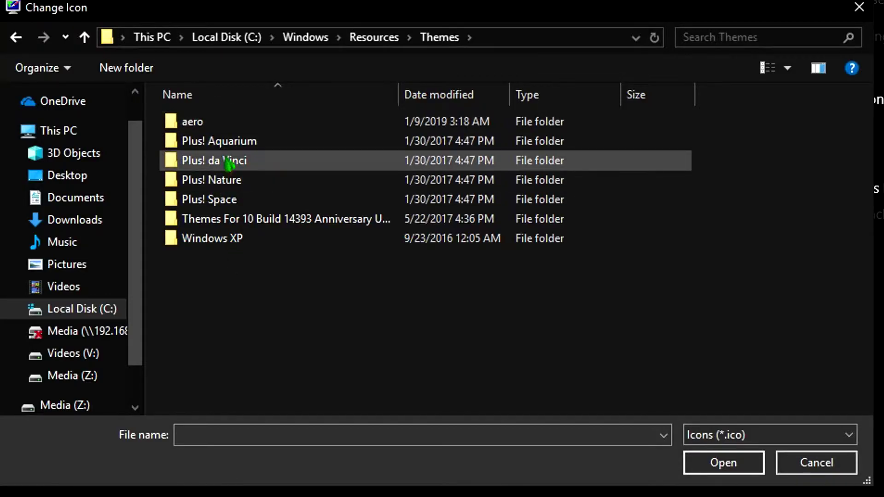
double_click(232, 142)
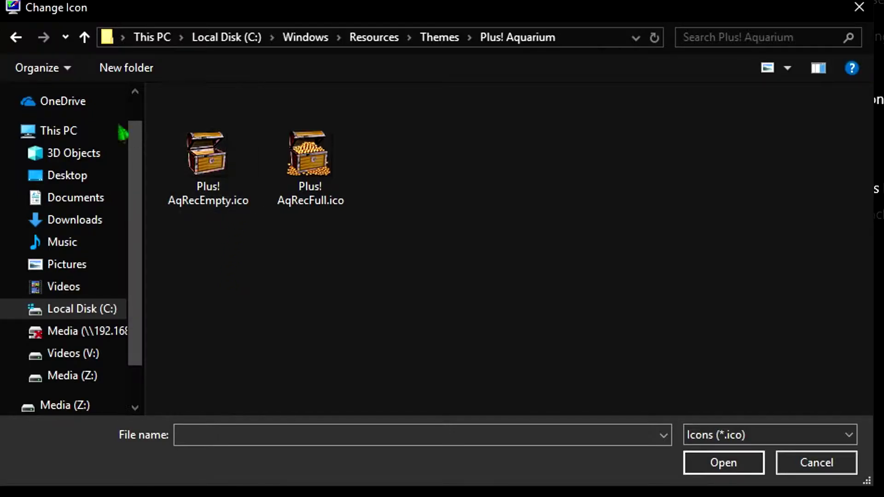
- View the Recycle Bin icons in the Plus! da Vinci, Plus! Nature and Plus! Space theme folders
click(16, 37)
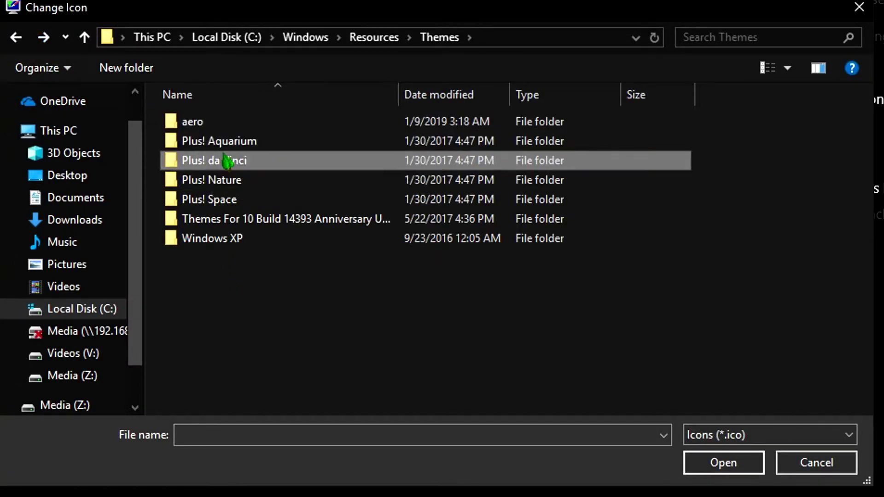
double_click(231, 161)
key(alt+Left)
double_click(246, 182)
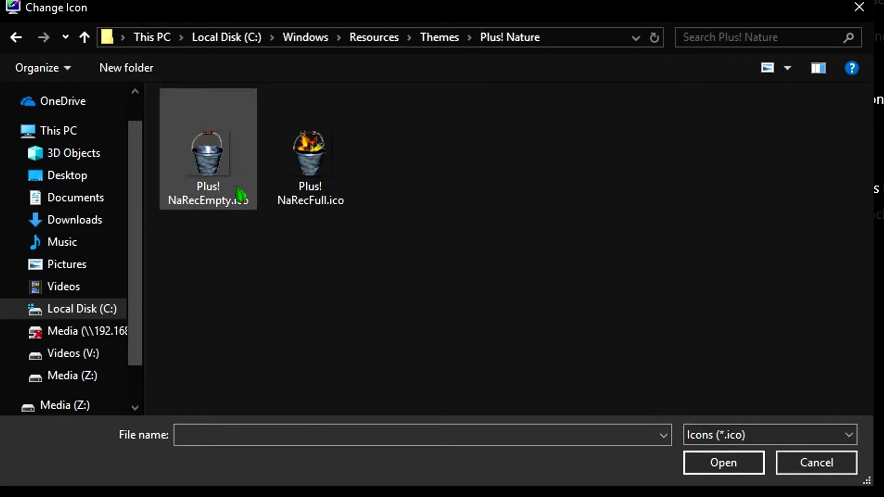
key(alt+Left)
double_click(248, 204)
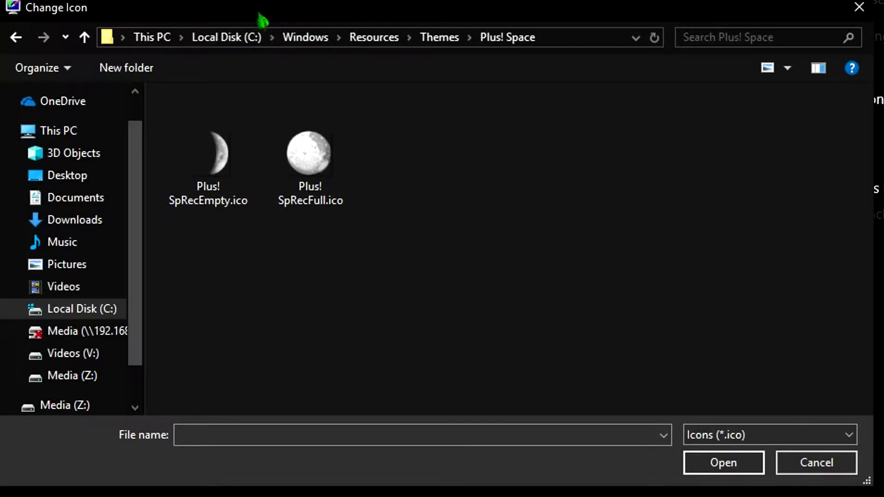
- Cancel the icon change, look at both Recycle Bin icons and close the desktop icon settings without changes
drag(259, 14, 60, 13)
click(623, 461)
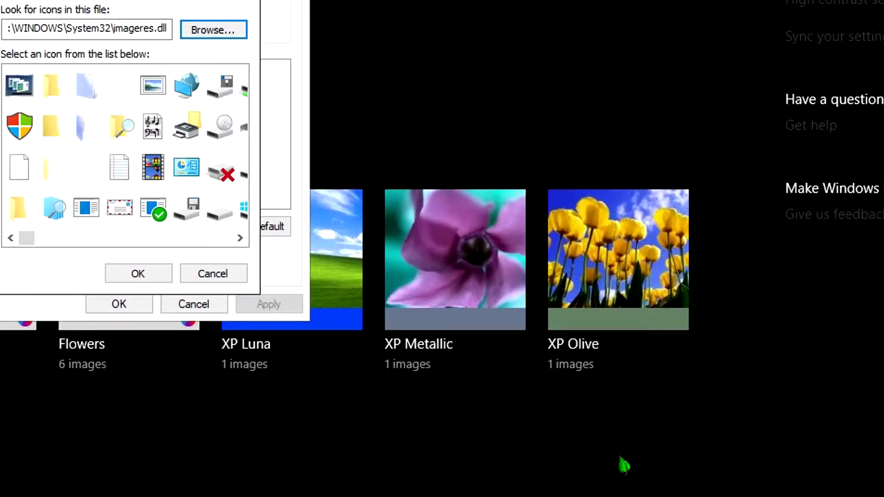
click(211, 272)
click(282, 309)
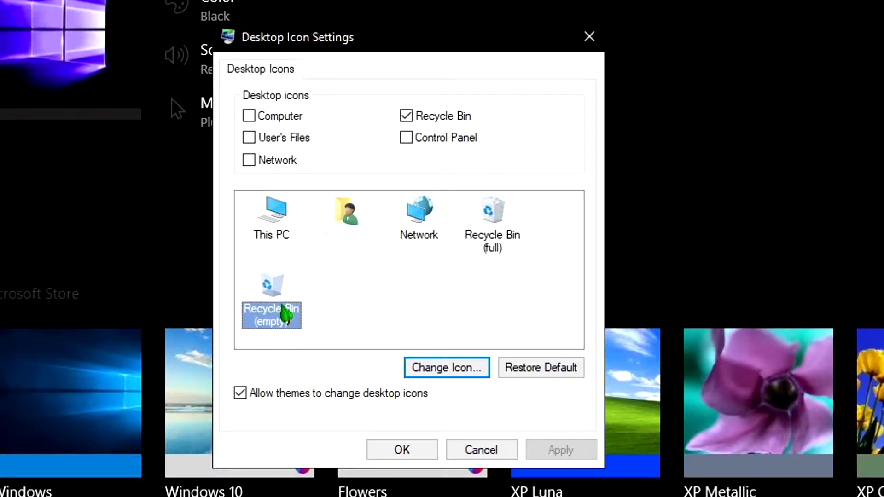
click(489, 219)
click(275, 305)
click(504, 450)
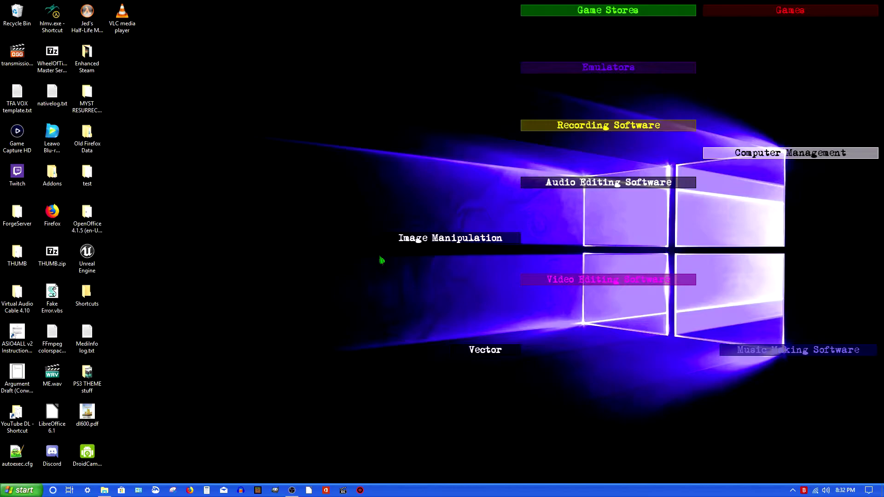
- Open the folder C:\Windows\media in File Explorer
click(105, 490)
scroll(161, 212, down, 3)
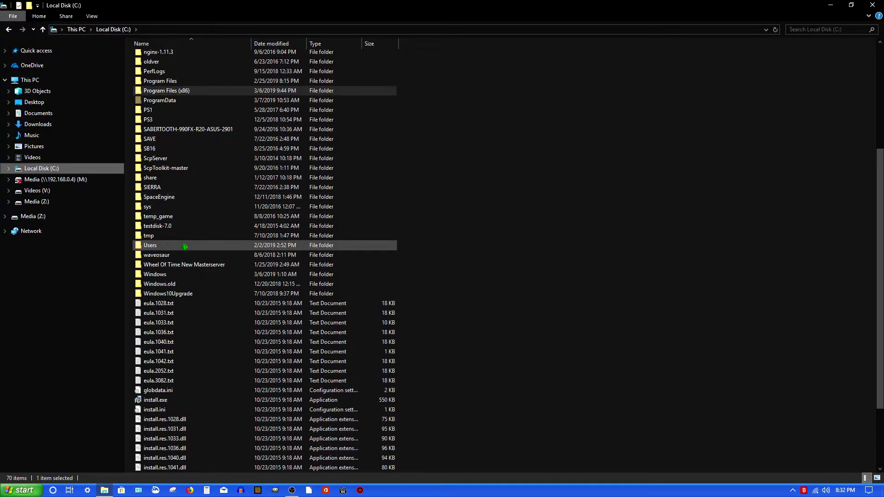
double_click(164, 275)
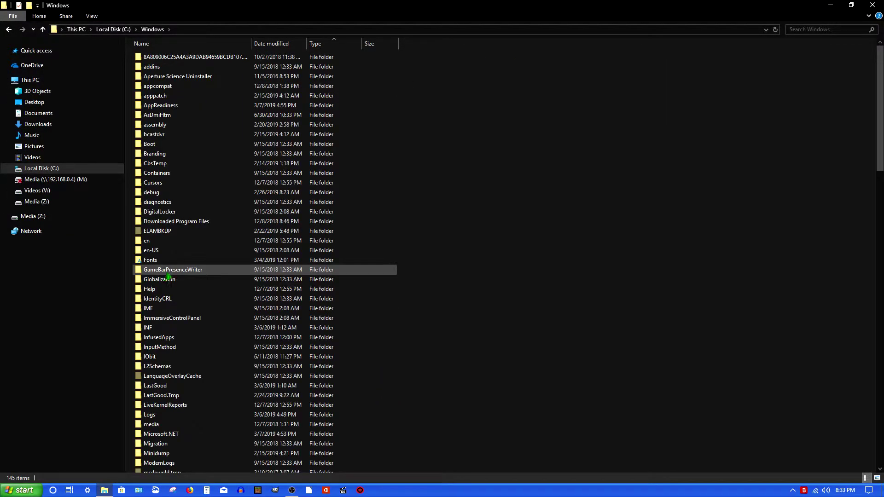
scroll(167, 277, down, 5)
double_click(167, 284)
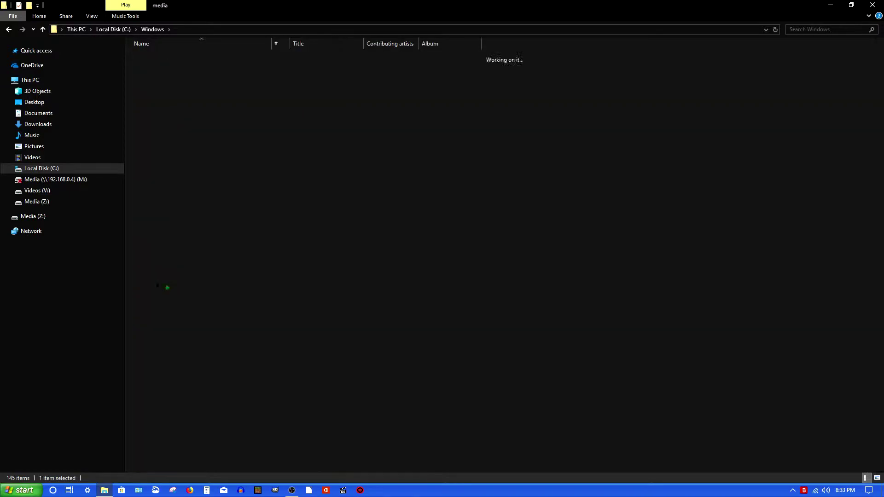
- Look through the Aquarium, daVinci and Nature sound files in the media folder and mark the Aquarium group
scroll(248, 223, down, 15)
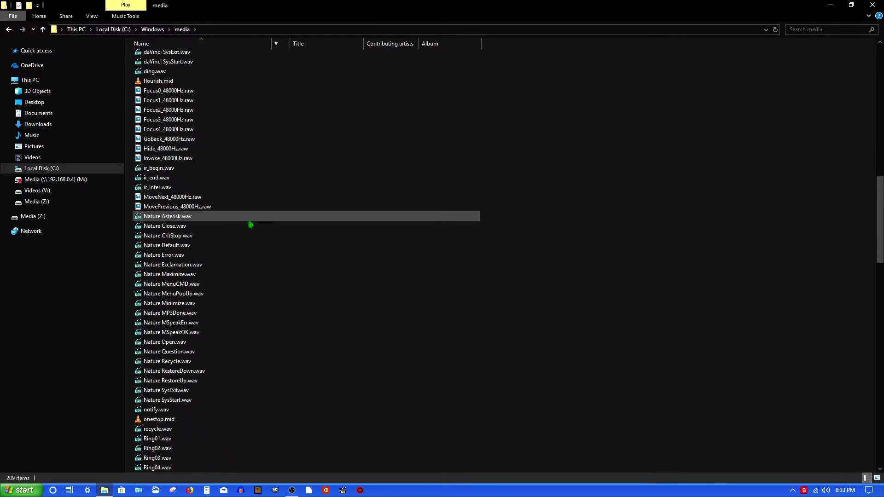
scroll(251, 224, up, 15)
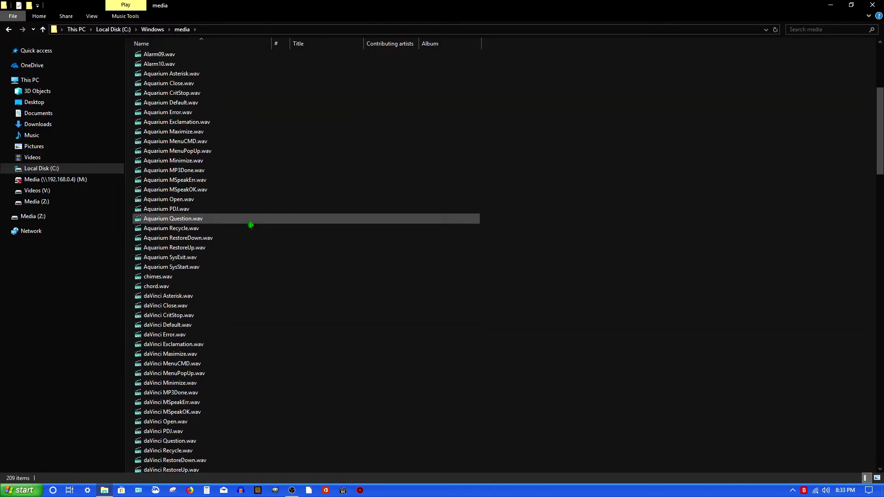
scroll(251, 224, up, 7)
scroll(251, 224, down, 4)
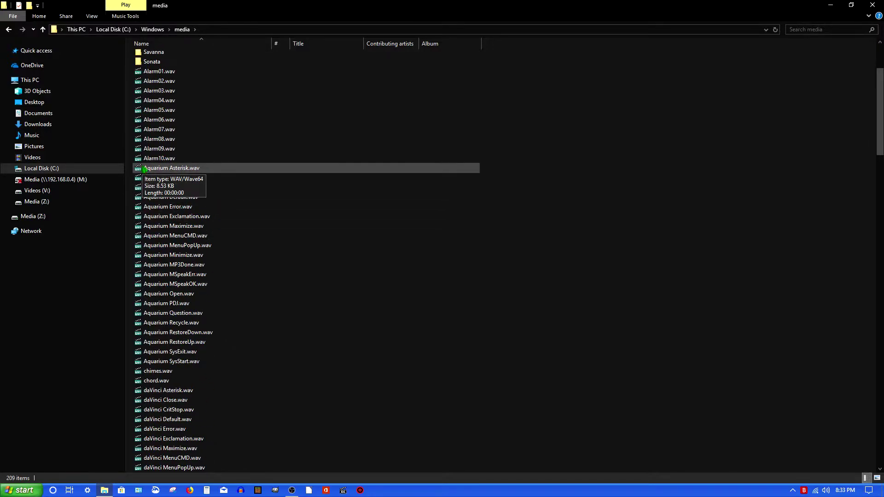
drag(132, 171, 249, 366)
click(310, 381)
- Play Aquarium Asterisk.wav, return to the media folder and minimize its window to reach the desktop
double_click(160, 172)
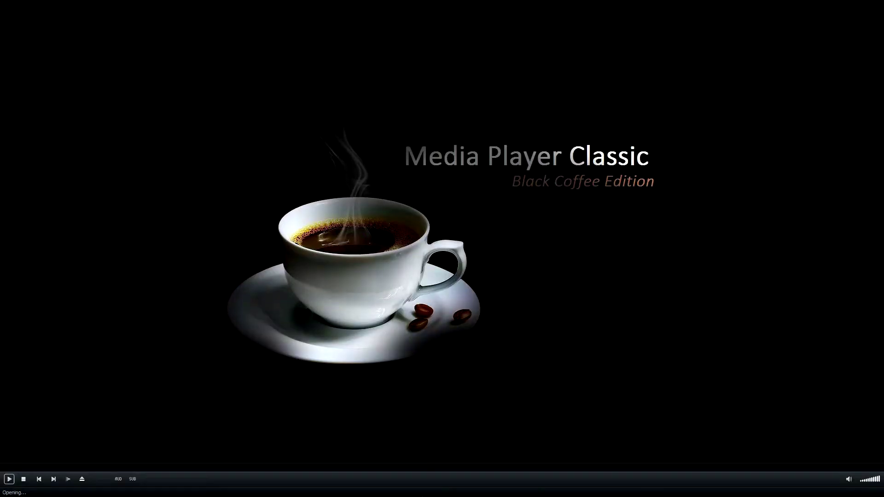
click(9, 479)
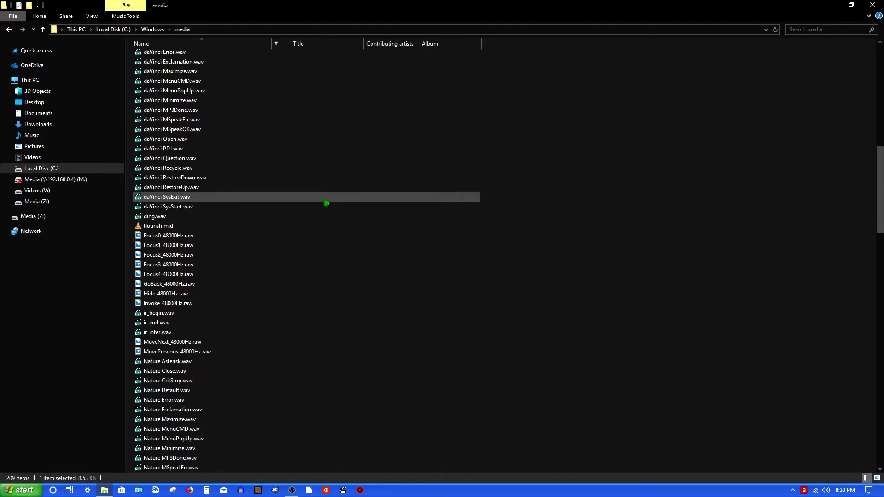
scroll(325, 203, up, 10)
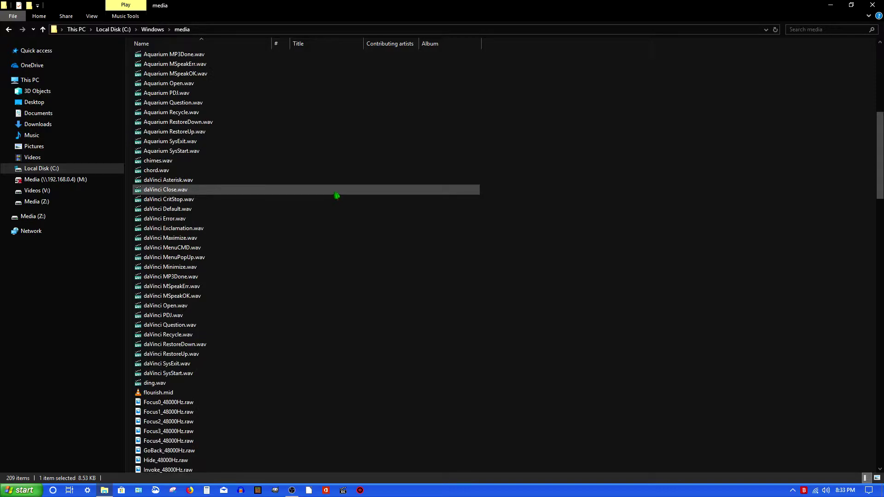
click(838, 5)
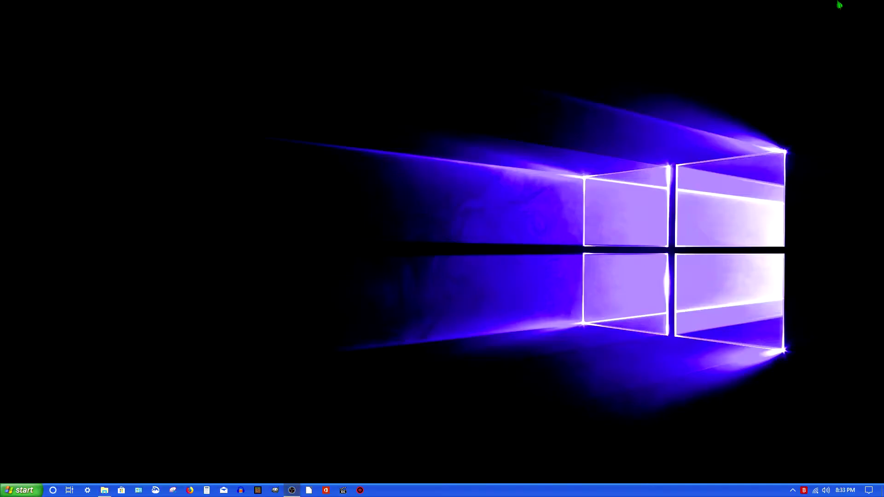
double_click(281, 302)
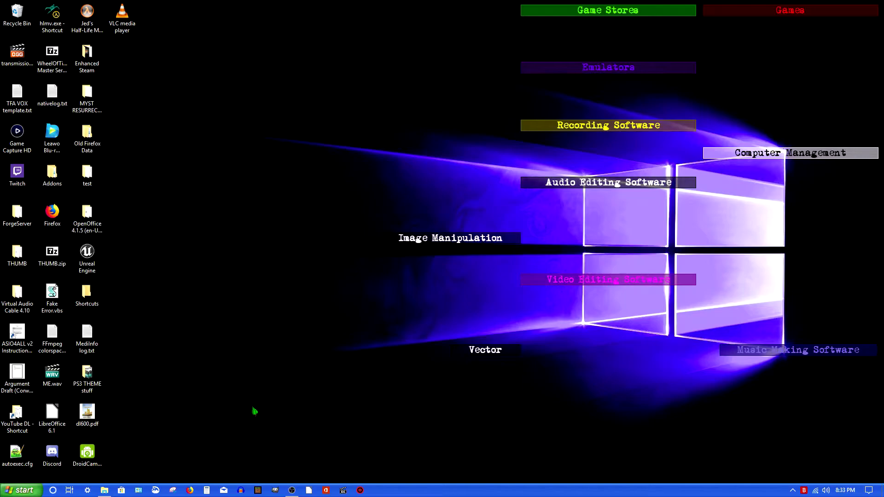
- Open the Windows sound scheme settings, move the dialog to mid-screen and select the Asterisk program event
right_click(827, 490)
click(825, 469)
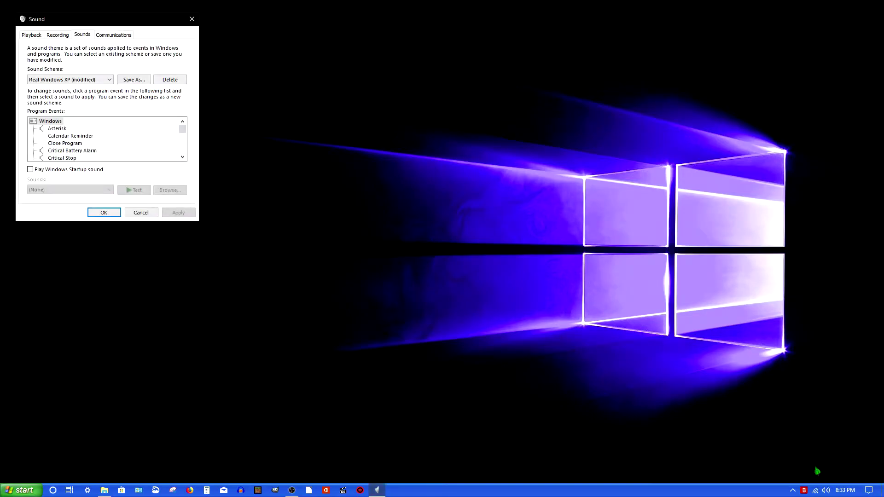
drag(69, 25, 415, 159)
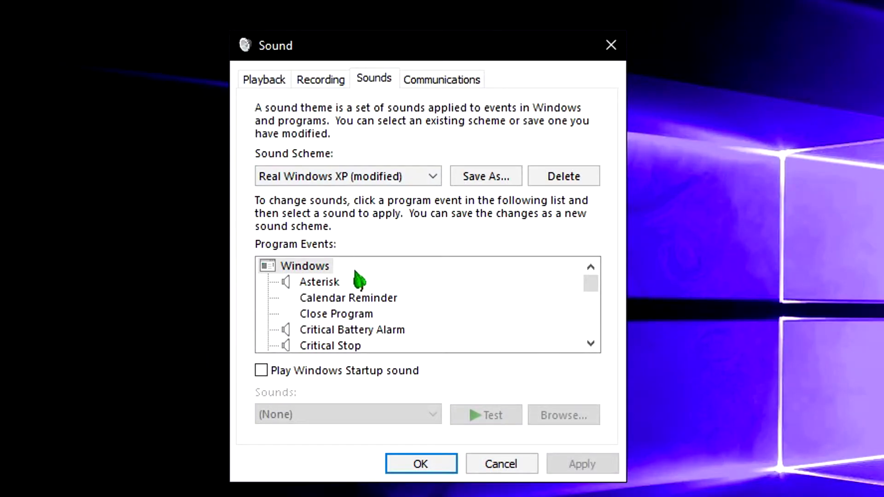
click(411, 264)
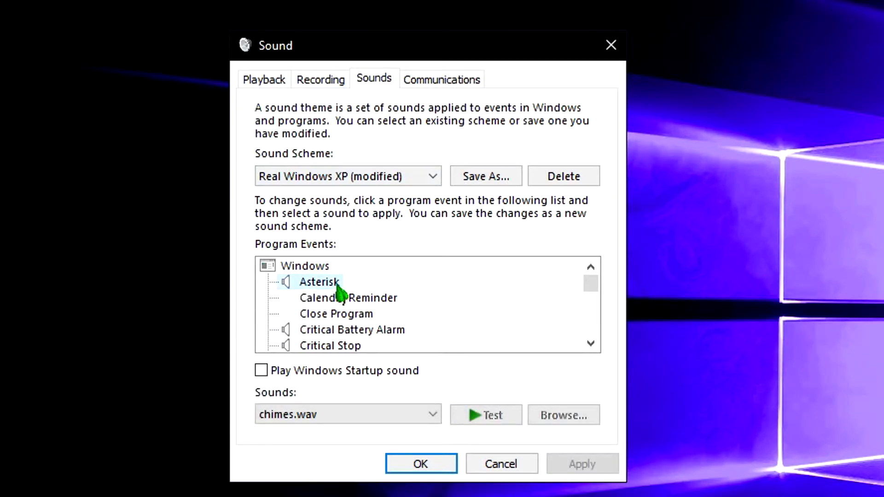
- Browse for a new Asterisk sound and look through the sound files in the Windows XP folder
click(563, 417)
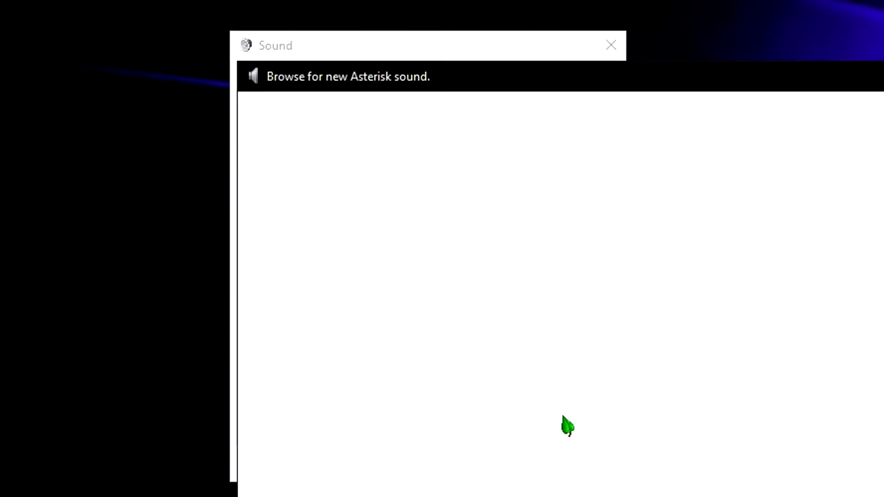
scroll(568, 424, down, 3)
scroll(569, 424, down, 8)
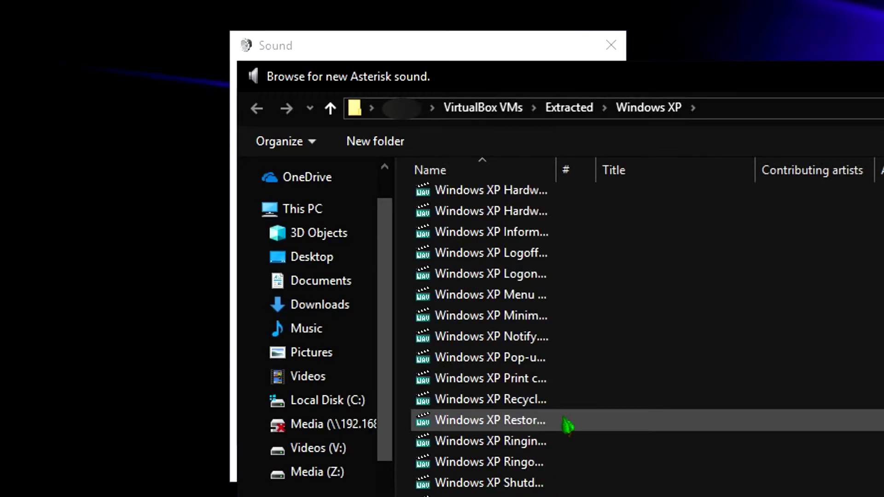
scroll(571, 424, up, 7)
scroll(572, 426, up, 4)
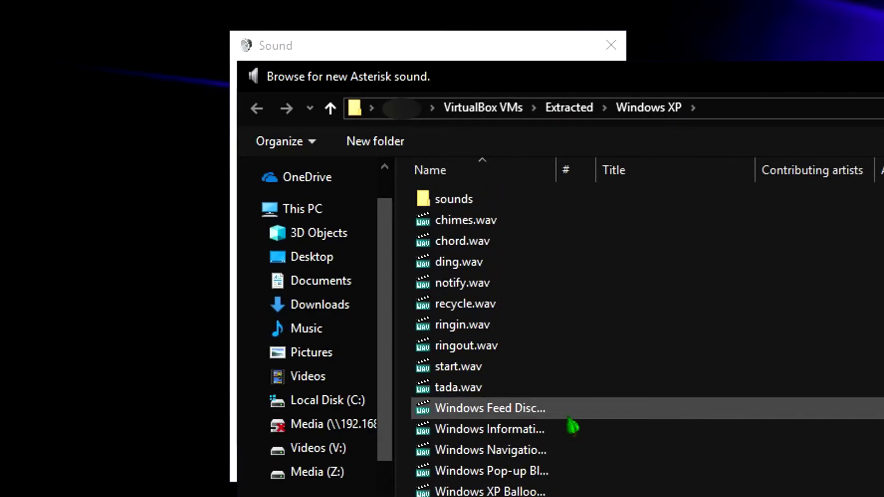
- Go to the C:\Windows\media folder in the browse dialog for the Asterisk sound
click(327, 400)
scroll(580, 407, down, 2)
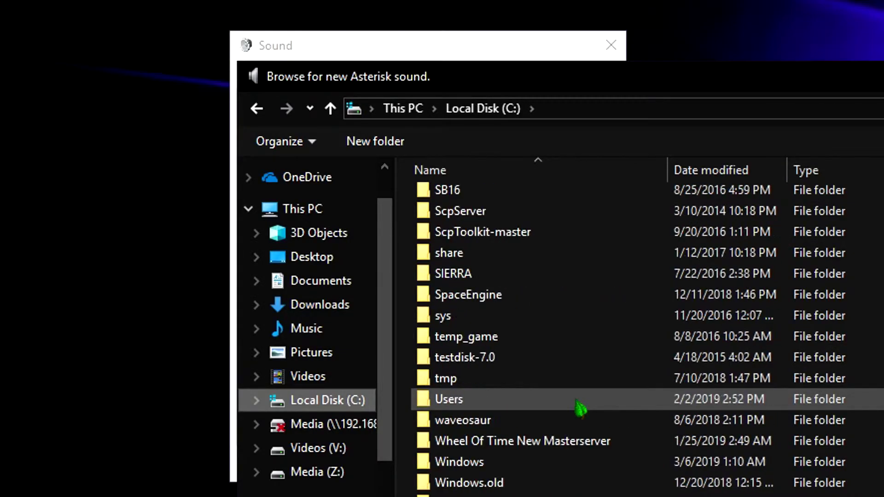
scroll(493, 339, up, 2)
scroll(493, 339, down, 2)
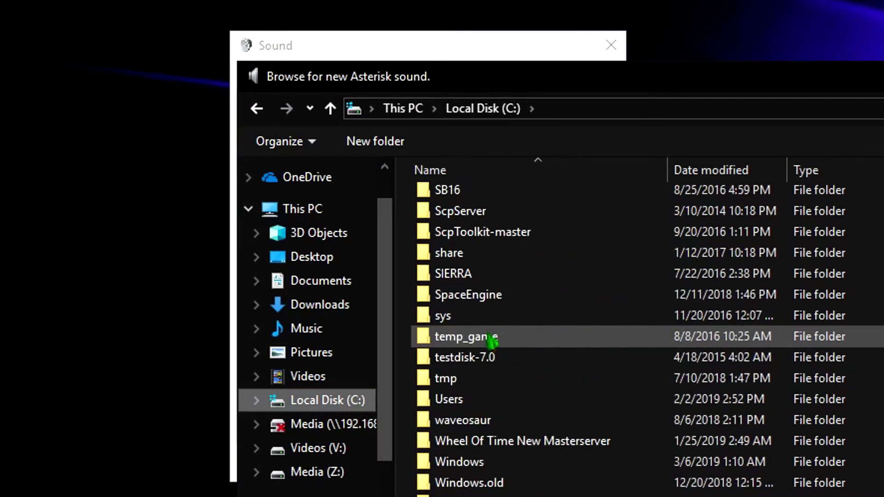
double_click(506, 466)
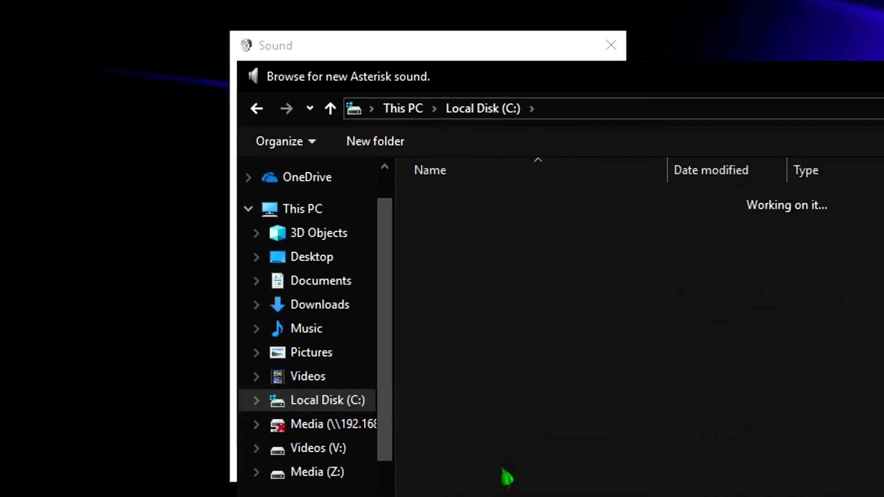
scroll(499, 455, down, 11)
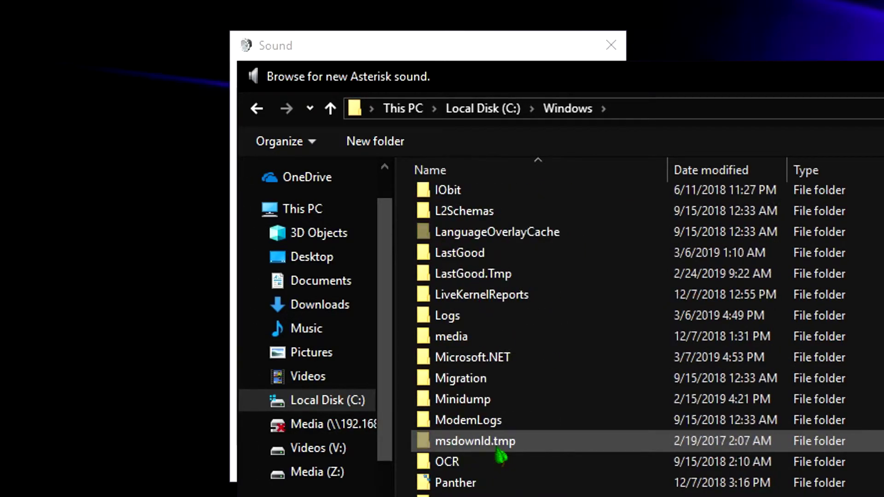
double_click(472, 274)
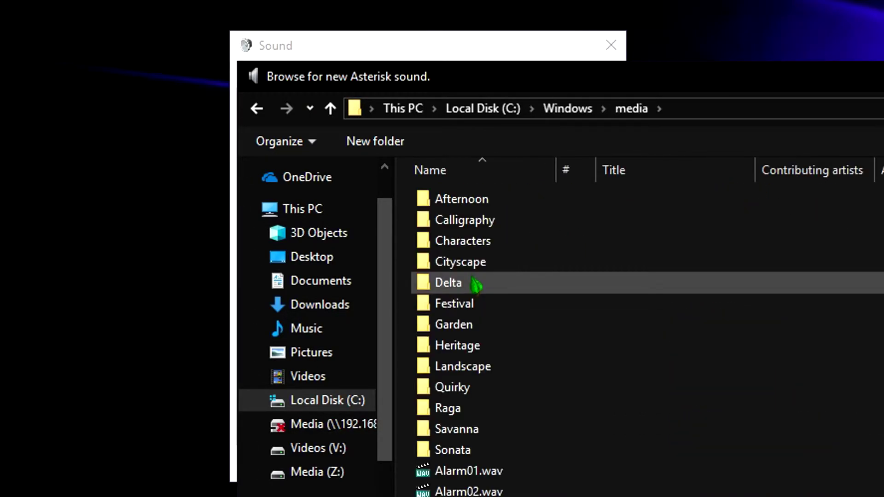
- Look through the daVinci and Nature sound files, then cancel the file selection and close the sound settings
scroll(474, 282, down, 3)
scroll(474, 282, down, 20)
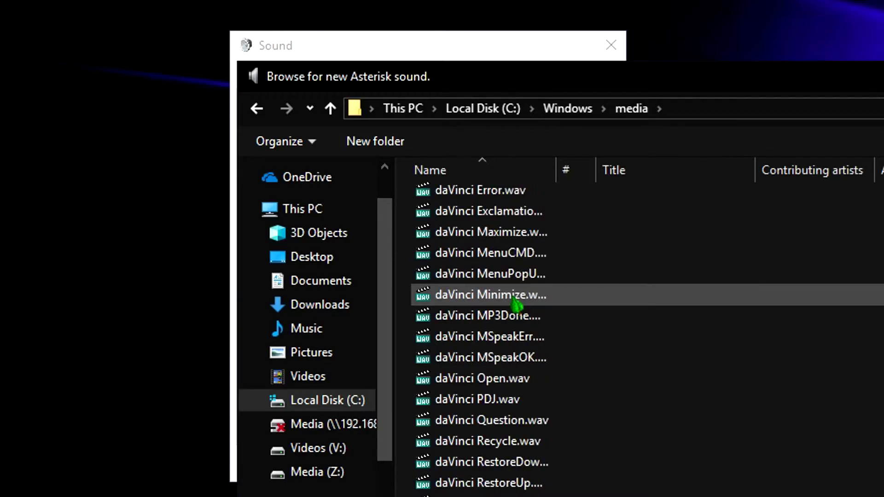
scroll(523, 373, down, 6)
scroll(548, 313, up, 10)
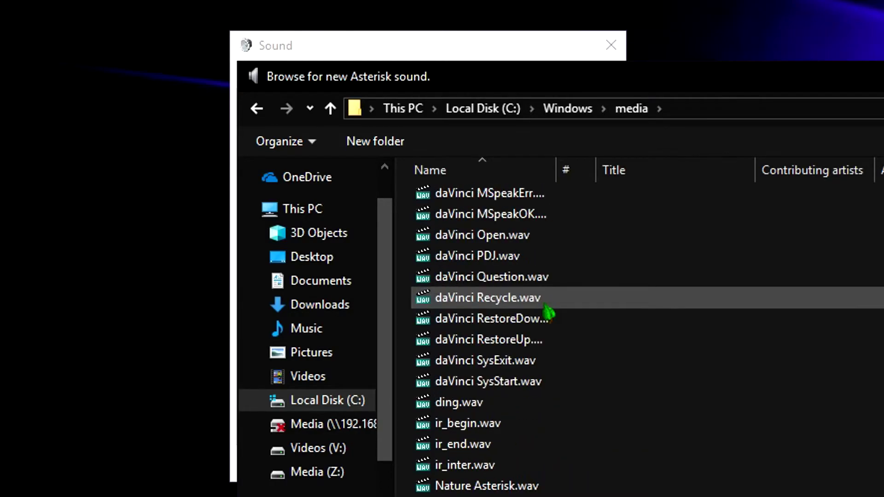
scroll(547, 313, down, 1)
scroll(548, 313, down, 3)
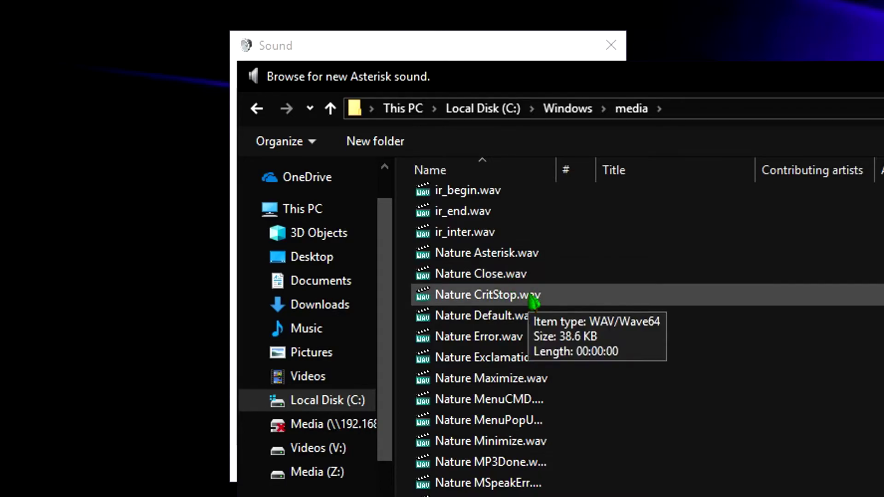
scroll(533, 302, down, 5)
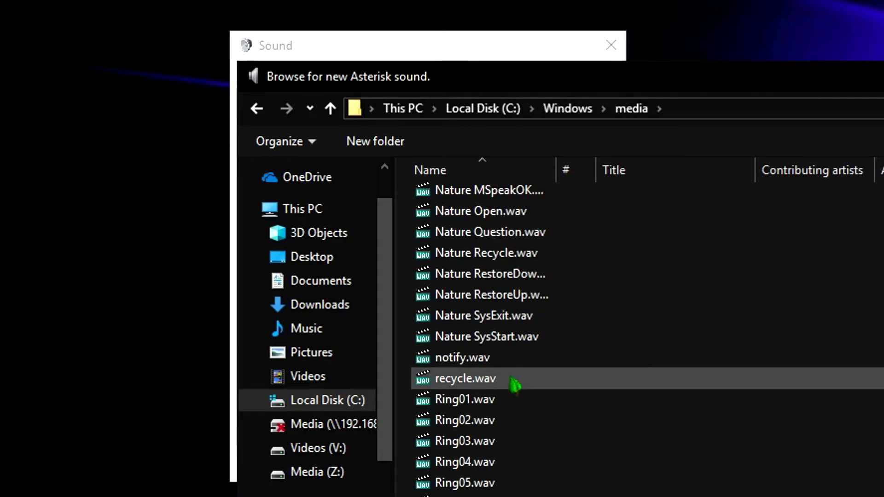
key(Escape)
click(451, 320)
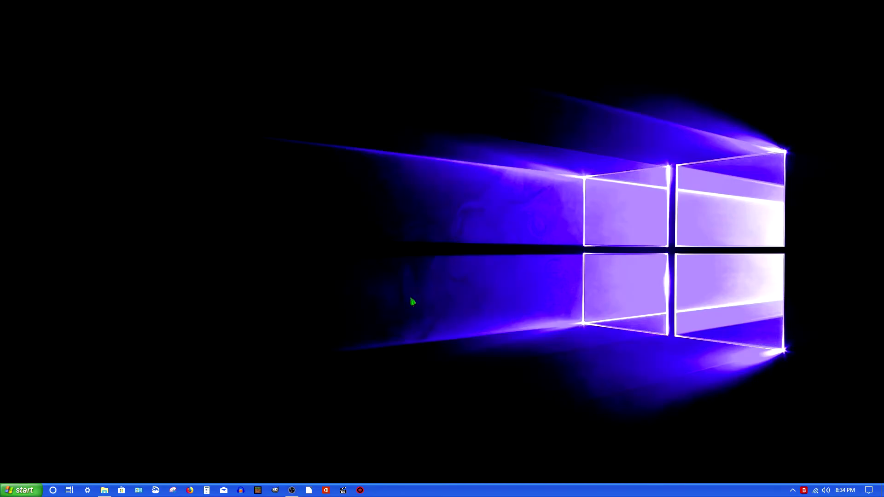